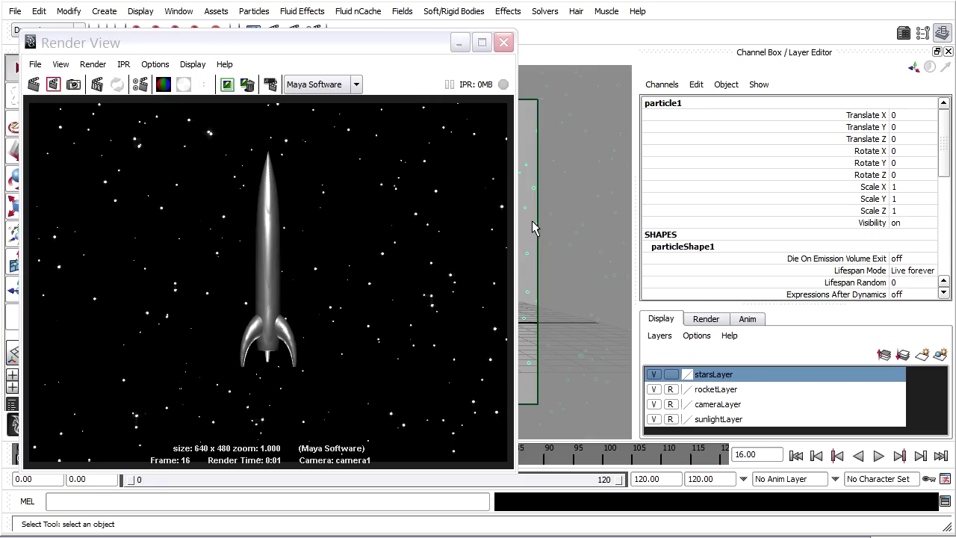
Step: Add the star particles to starsLayer, set the layer to reference and hide it
{"action": "left_click", "coordinate": [504, 43]}
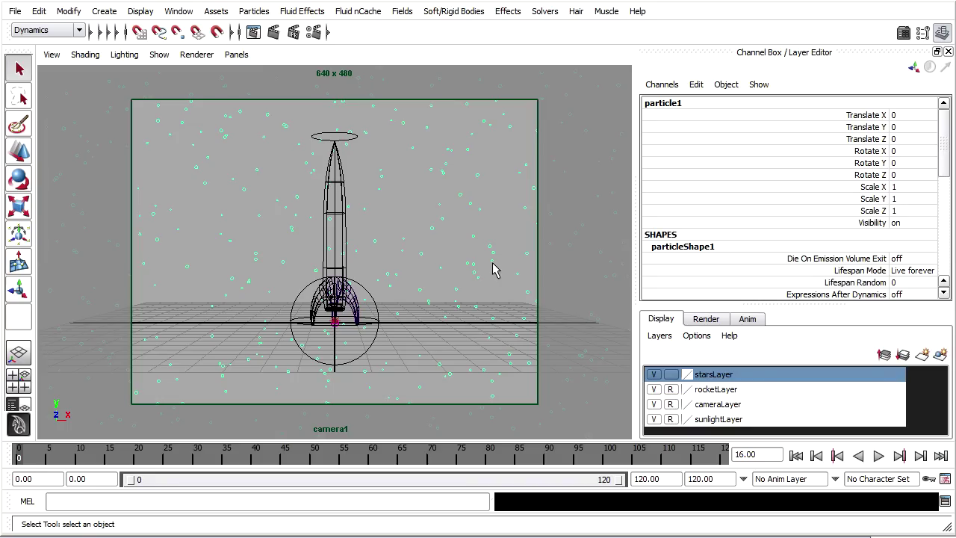
{"action": "right_click", "coordinate": [754, 381]}
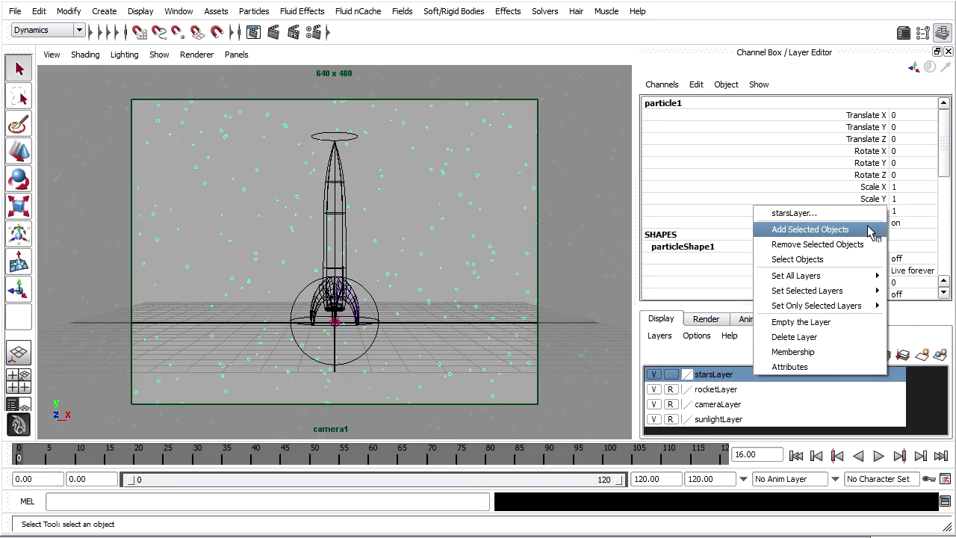
{"action": "left_click", "coordinate": [864, 230]}
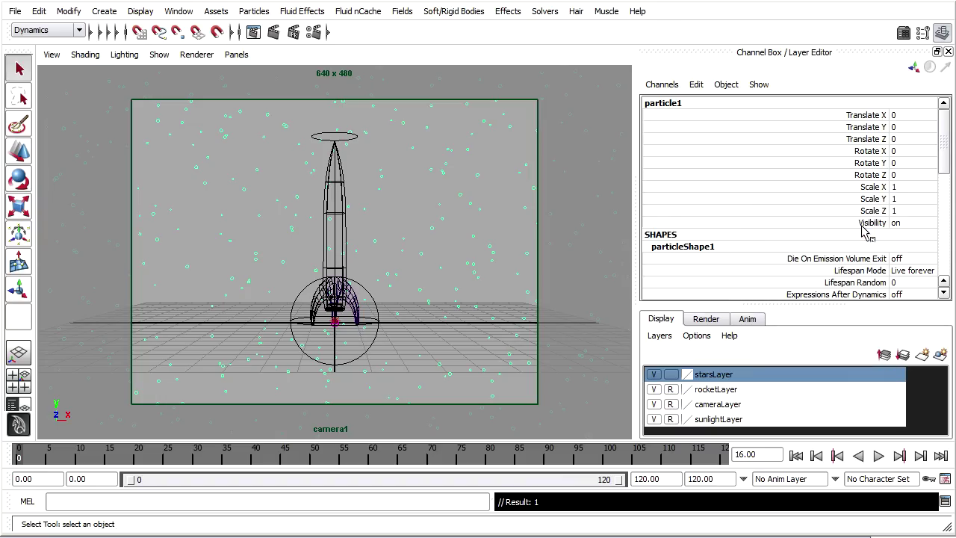
{"action": "left_click", "coordinate": [671, 374]}
{"action": "left_click", "coordinate": [496, 266]}
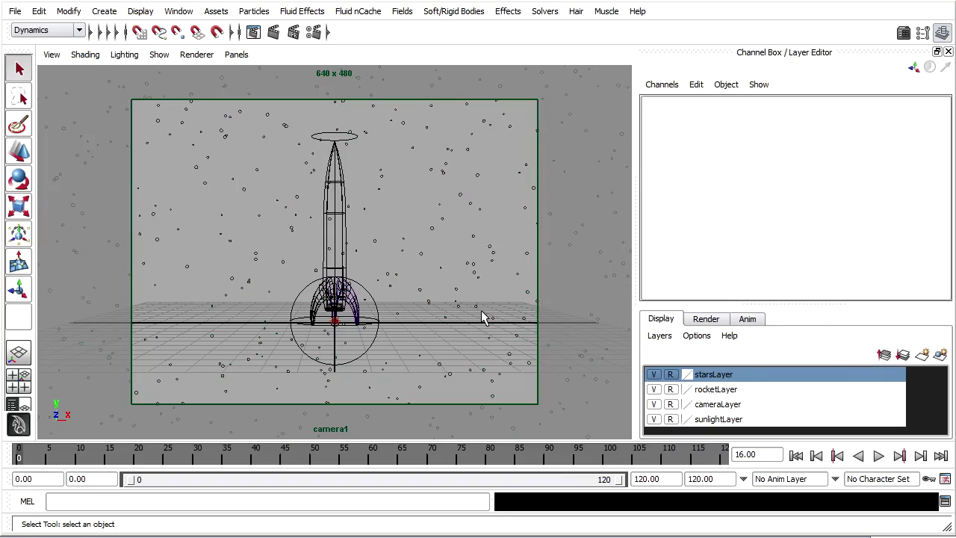
{"action": "left_click", "coordinate": [654, 374]}
Step: In the Dynamics menu set, create a 3D fluid container, fluid1, at the rocket's base
{"action": "left_click", "coordinate": [65, 31]}
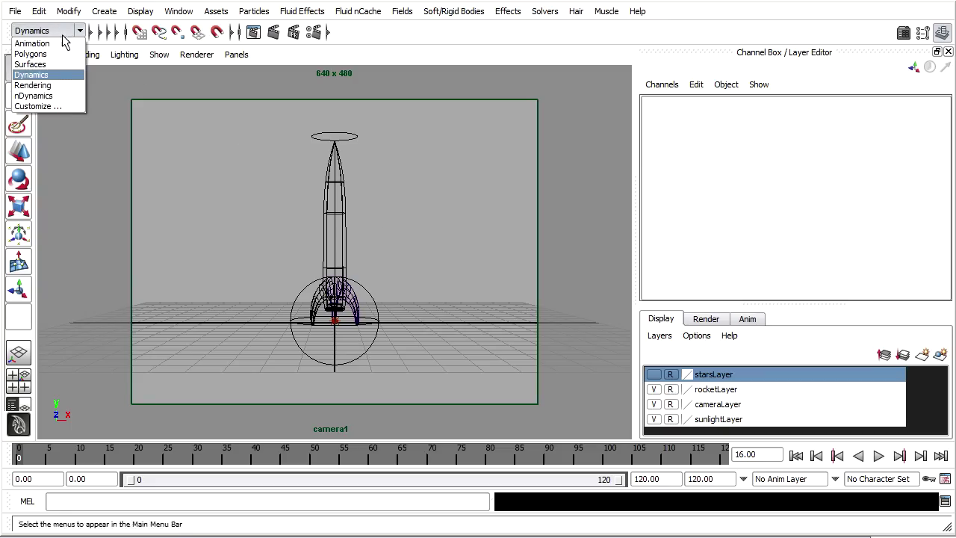
{"action": "left_click", "coordinate": [51, 75]}
{"action": "left_click", "coordinate": [310, 10]}
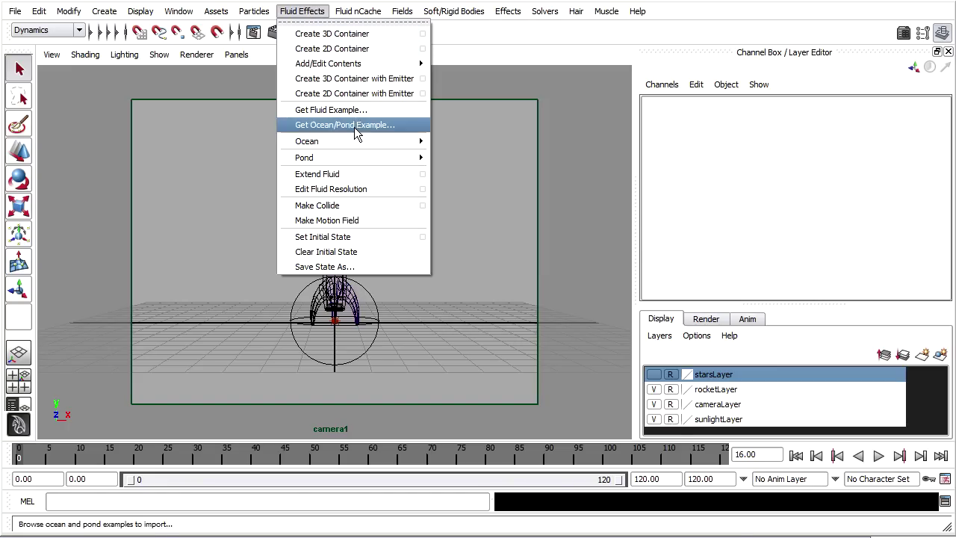
{"action": "mouse_move", "coordinate": [354, 165]}
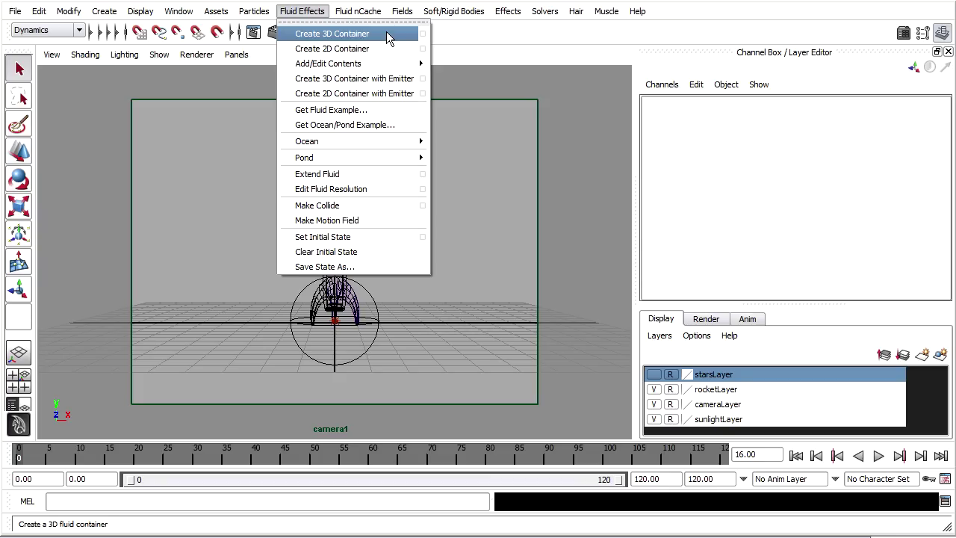
{"action": "left_click", "coordinate": [387, 36]}
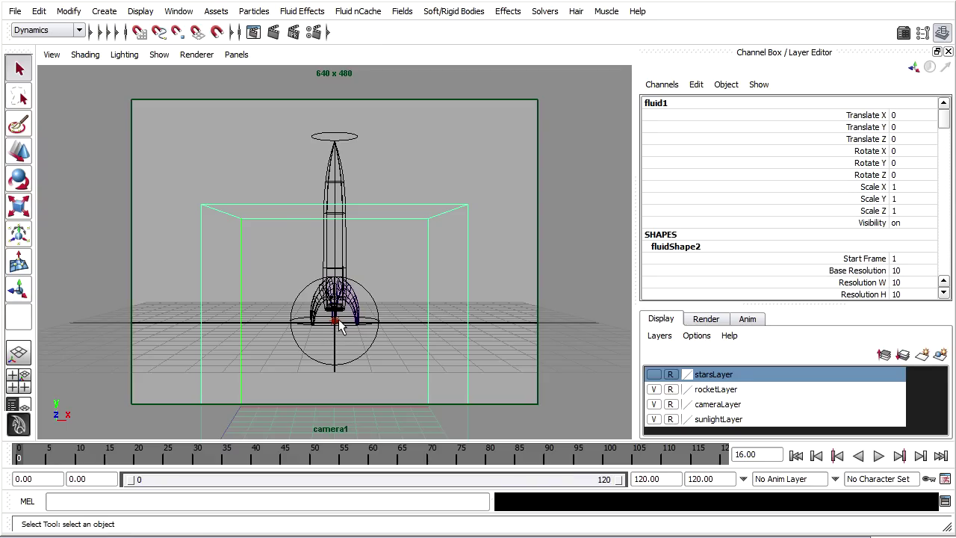
Step: Switch to the four-view layout and set fluid1's Scale X, Y and Z to 1
{"action": "key", "text": "space"}
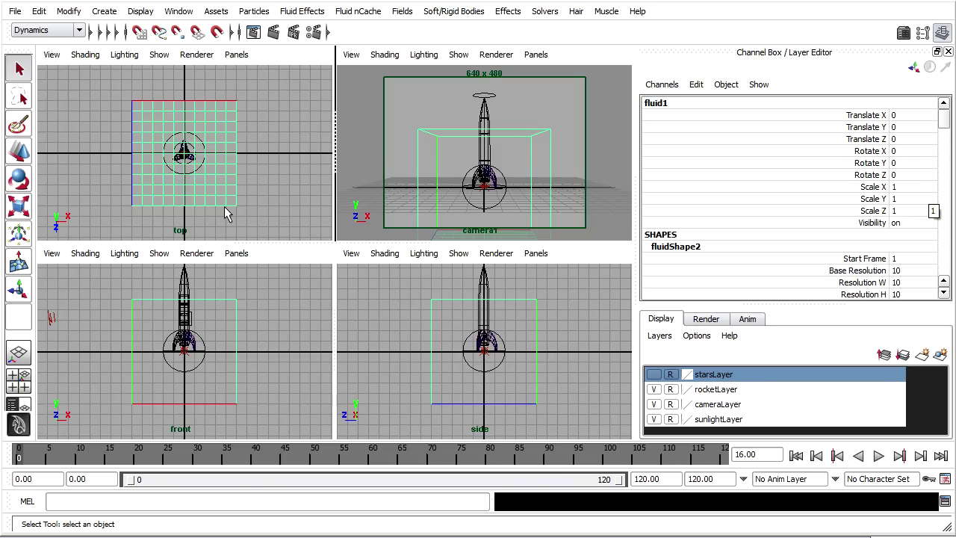
{"action": "left_click", "coordinate": [18, 207]}
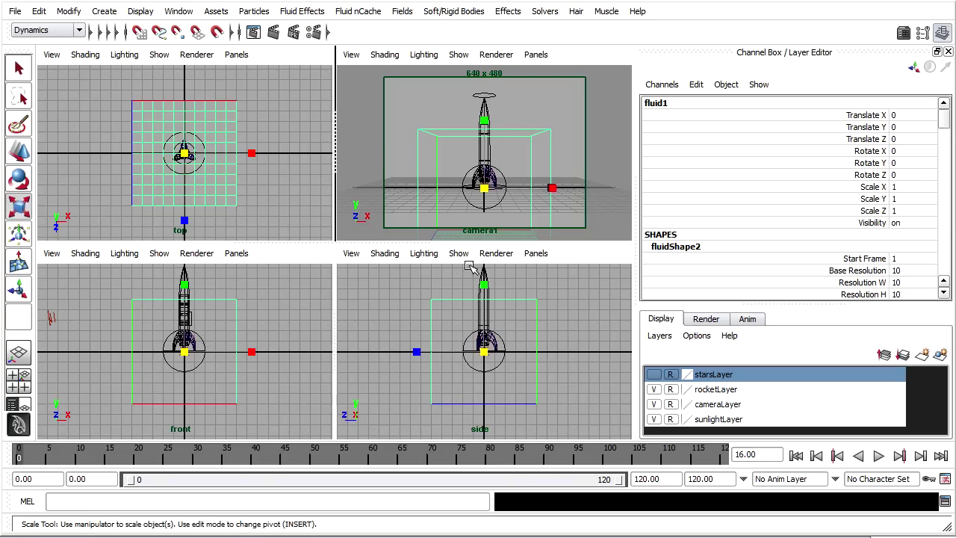
{"action": "left_click_drag", "start_coordinate": [484, 284], "coordinate": [505, 313]}
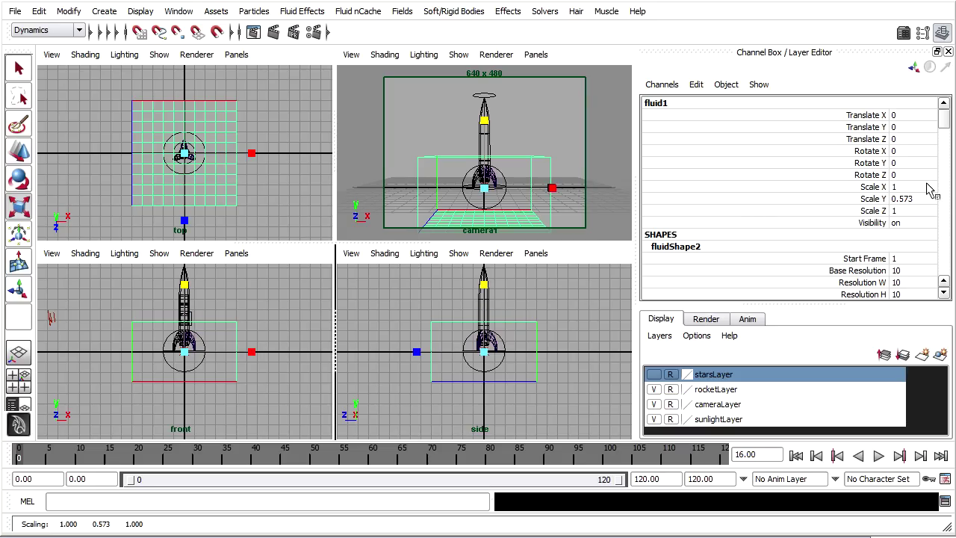
{"action": "left_click_drag", "start_coordinate": [926, 187], "coordinate": [927, 211]}
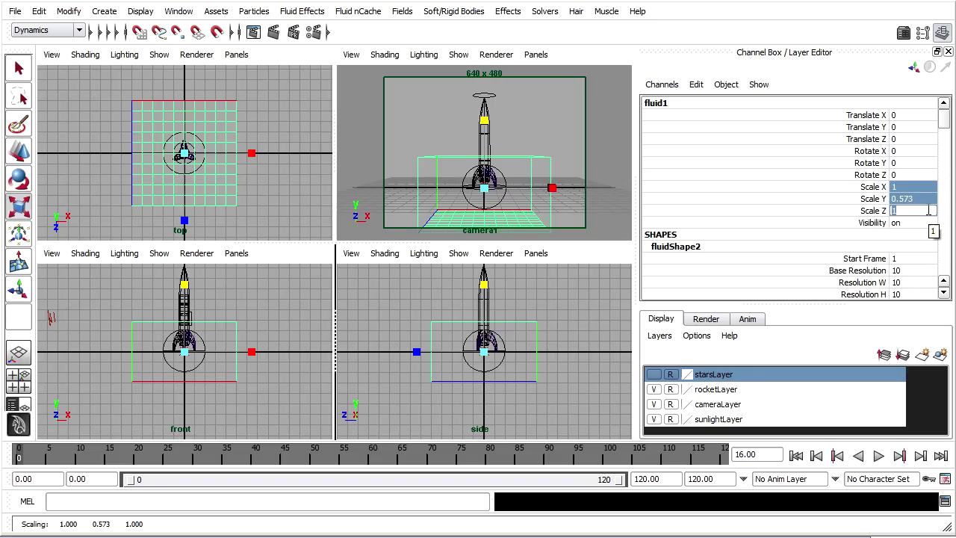
{"action": "type", "text": "1"}
{"action": "key", "text": "Return"}
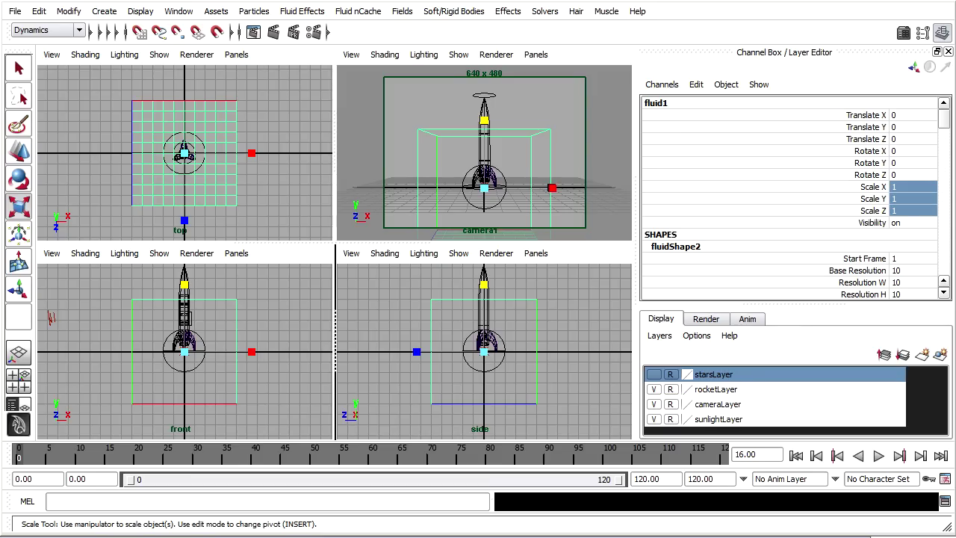
Step: Put the fluid container on a new layer named fluidLayer, then play the timeline to frame 7
{"action": "left_click", "coordinate": [940, 357]}
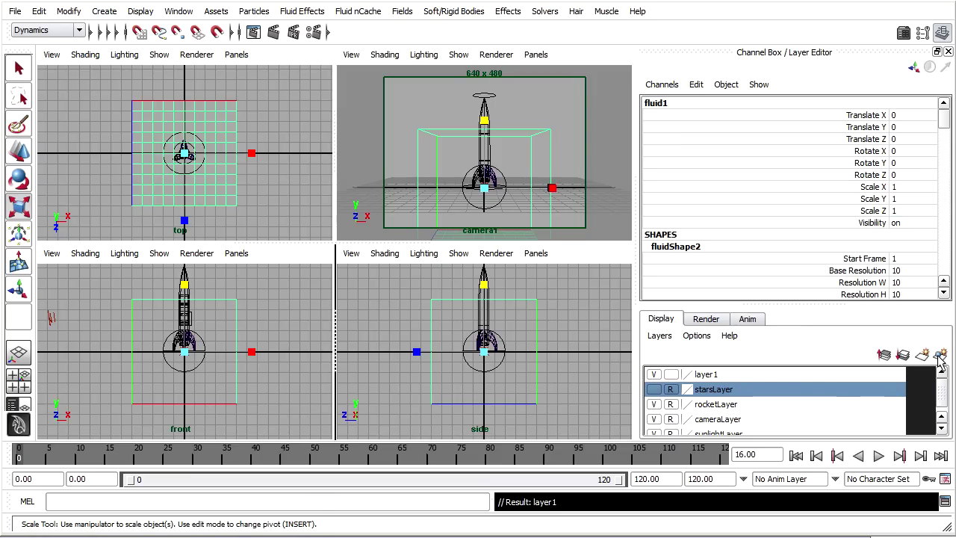
{"action": "double_click", "coordinate": [708, 375]}
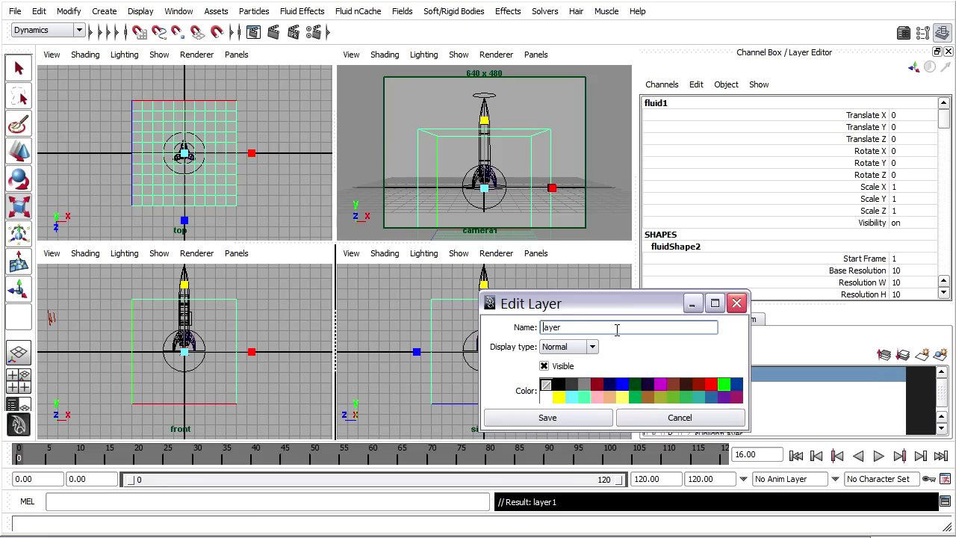
{"action": "type", "text": "fluidL"}
{"action": "left_click", "coordinate": [550, 418]}
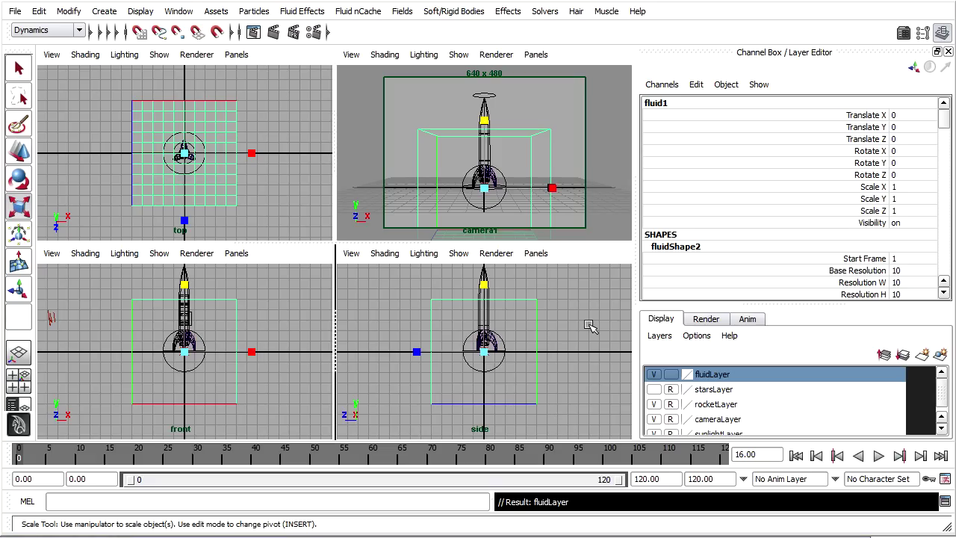
{"action": "left_click", "coordinate": [880, 457]}
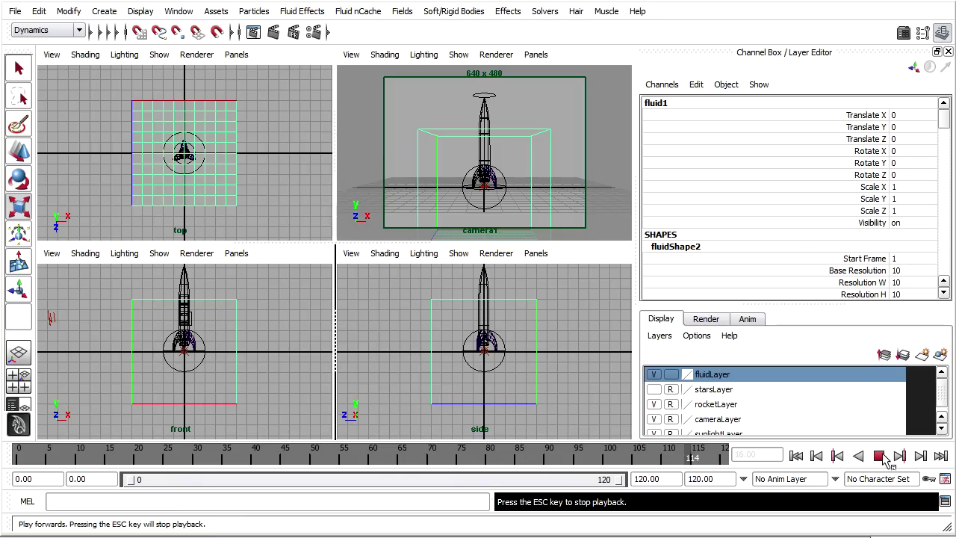
{"action": "left_click", "coordinate": [881, 457]}
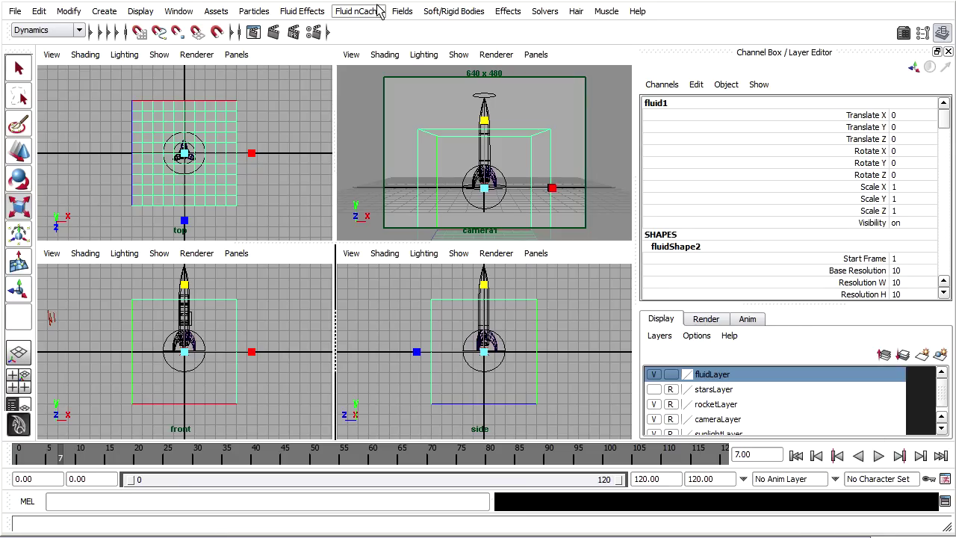
Step: Add an emitter to the fluid container and play from the start to watch density emit
{"action": "left_click", "coordinate": [298, 13]}
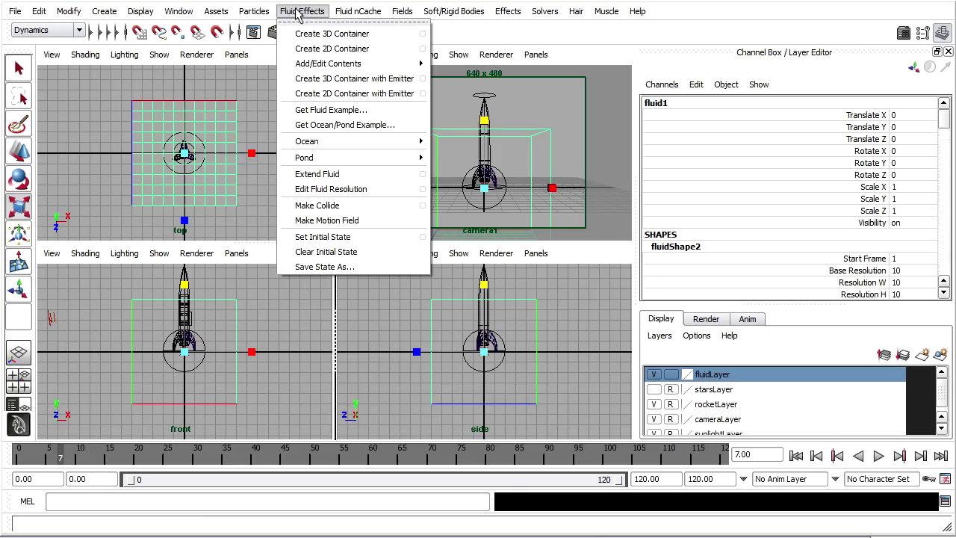
{"action": "mouse_move", "coordinate": [345, 67]}
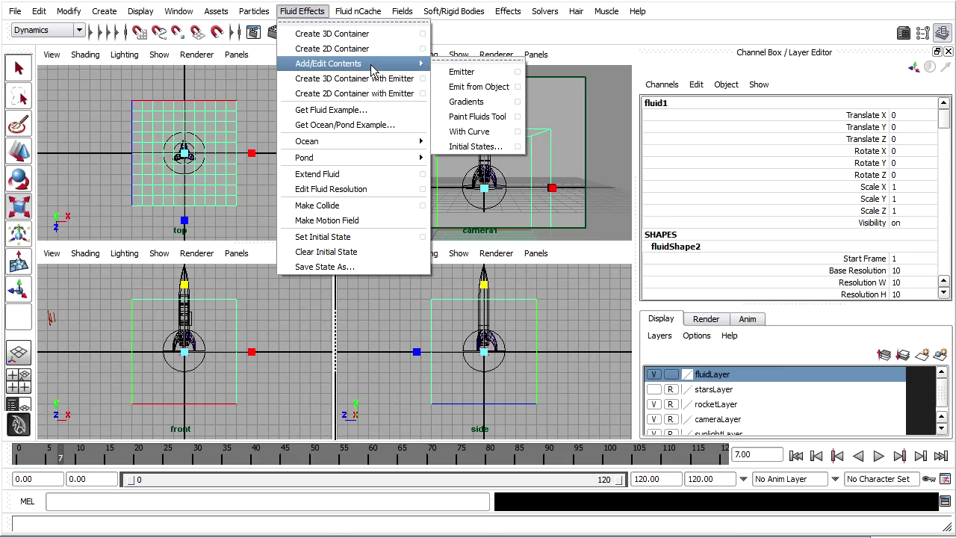
{"action": "left_click", "coordinate": [486, 75]}
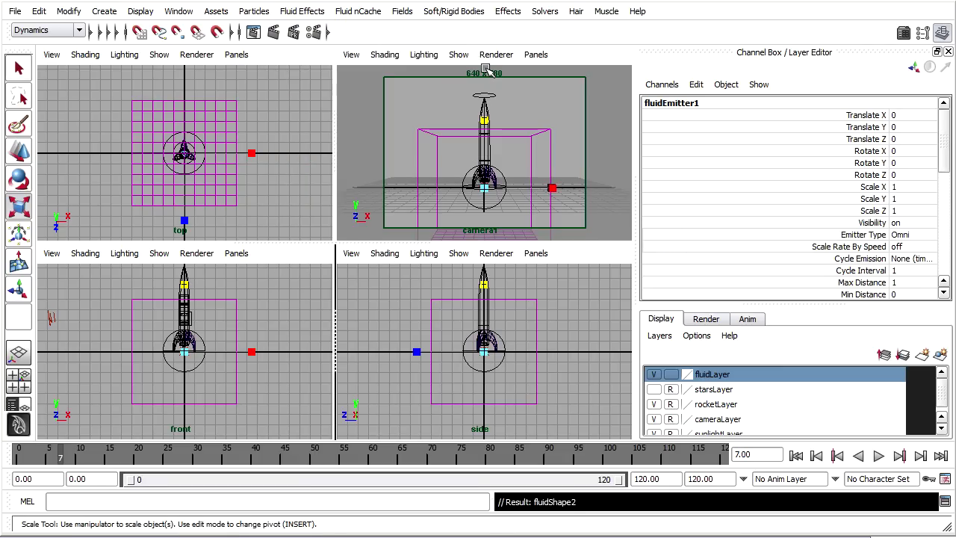
{"action": "key", "text": "alt+shift+v"}
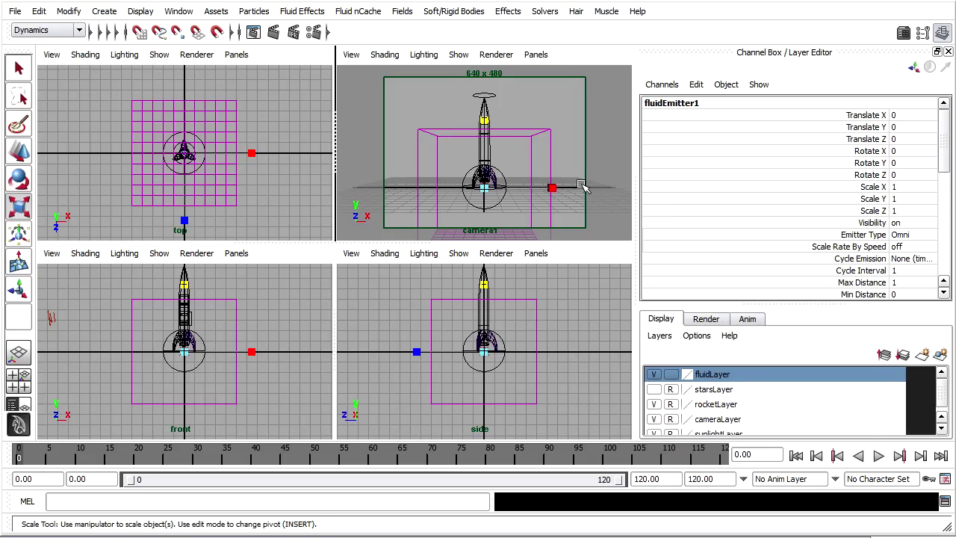
{"action": "left_click", "coordinate": [878, 456]}
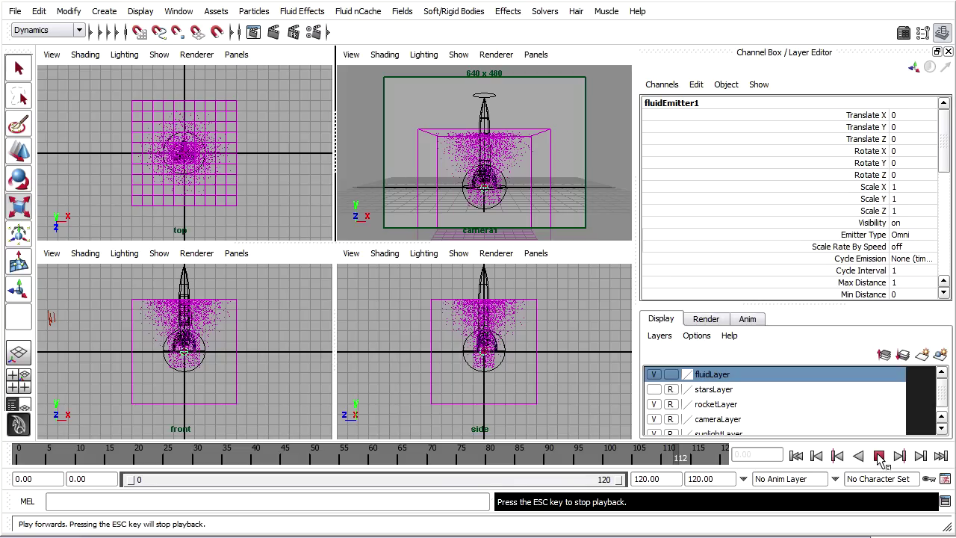
{"action": "left_click", "coordinate": [879, 458]}
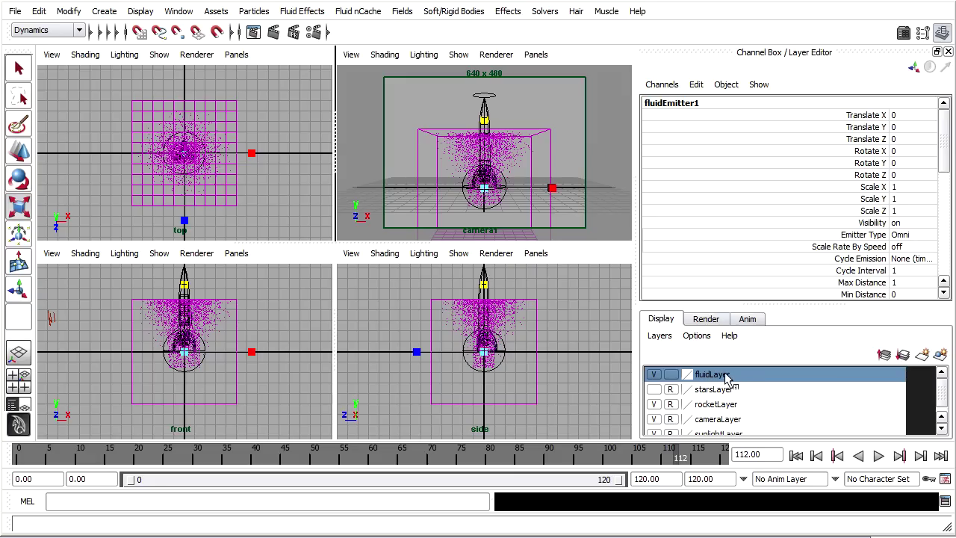
Step: Add the emitter to fluidLayer and toggle the layer's visibility off and on
{"action": "right_click", "coordinate": [747, 378]}
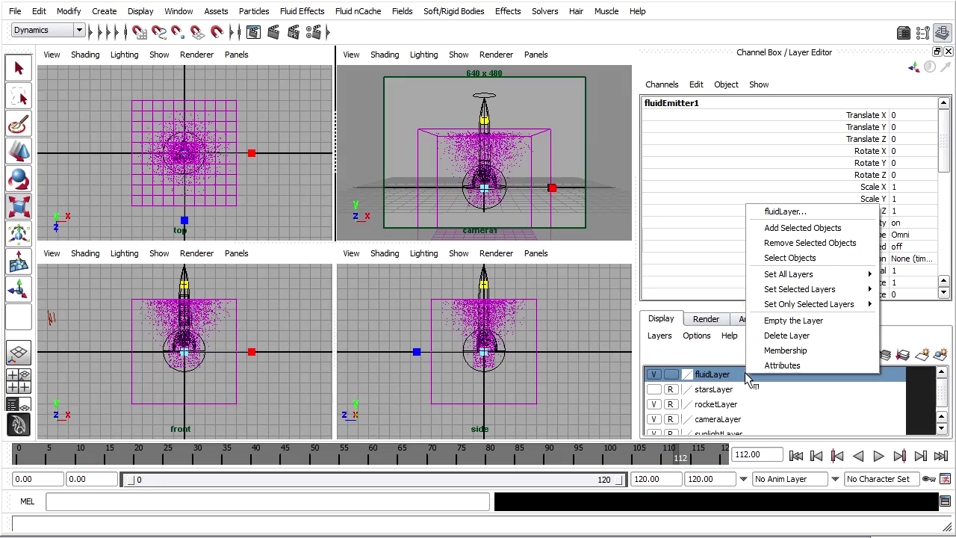
{"action": "left_click", "coordinate": [814, 228]}
{"action": "left_click", "coordinate": [655, 375]}
{"action": "left_click", "coordinate": [655, 374]}
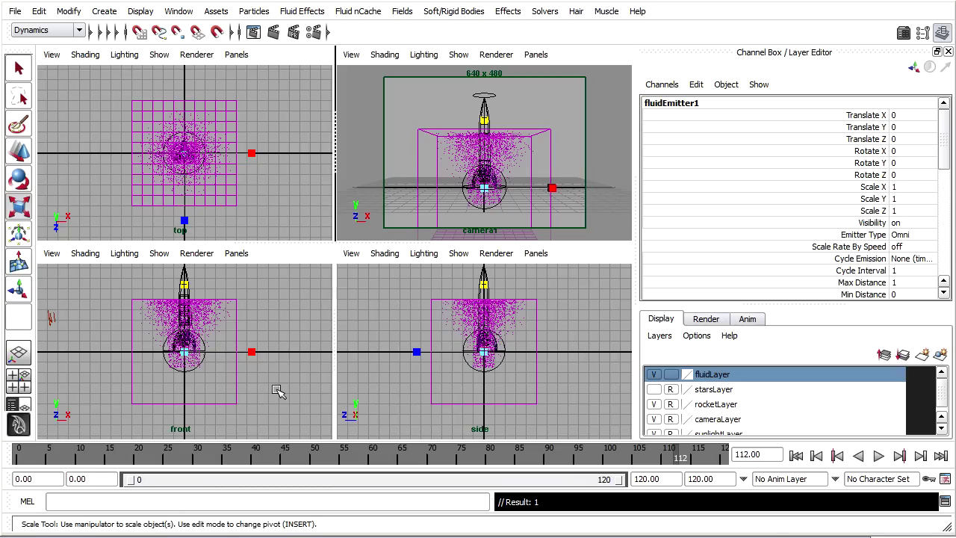
Step: Maximise the front view, select the fluid container and test-render frame 112
{"action": "left_click", "coordinate": [243, 383]}
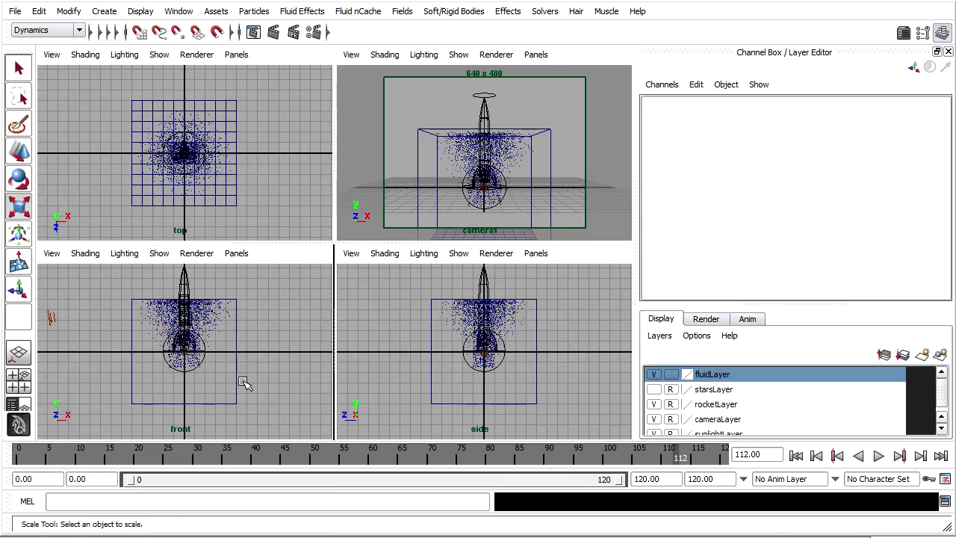
{"action": "key", "text": "space"}
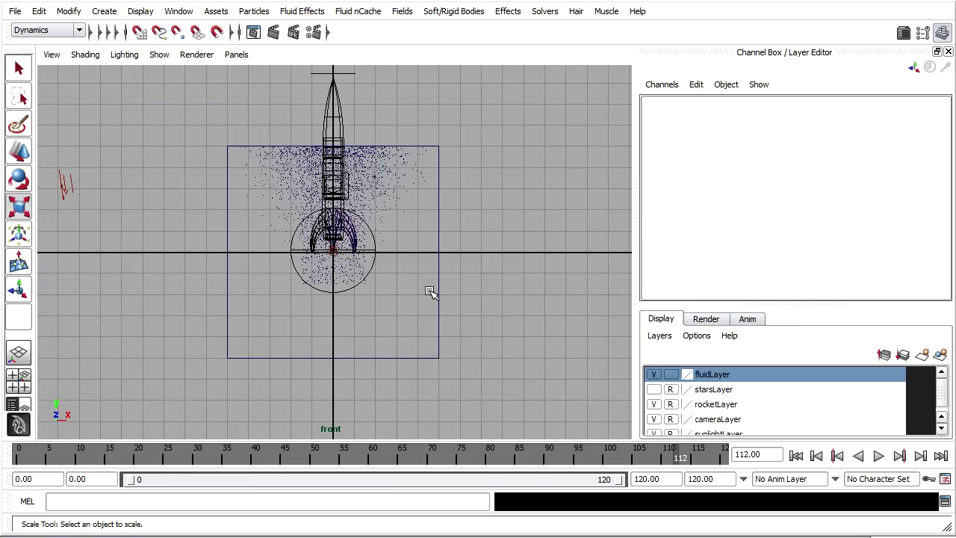
{"action": "left_click", "coordinate": [439, 292]}
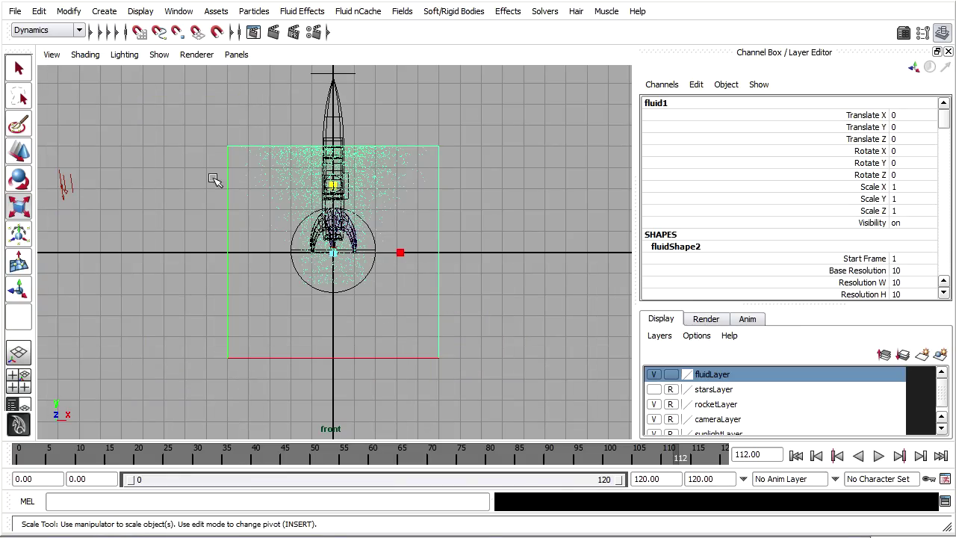
{"action": "scroll", "coordinate": [500, 335], "scroll_direction": "up", "scroll_amount": 3}
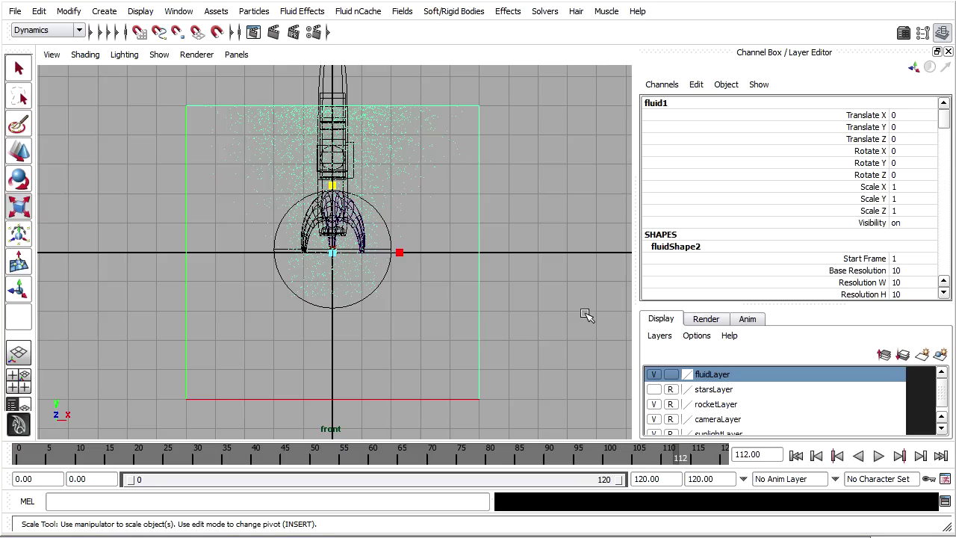
{"action": "left_click", "coordinate": [274, 33]}
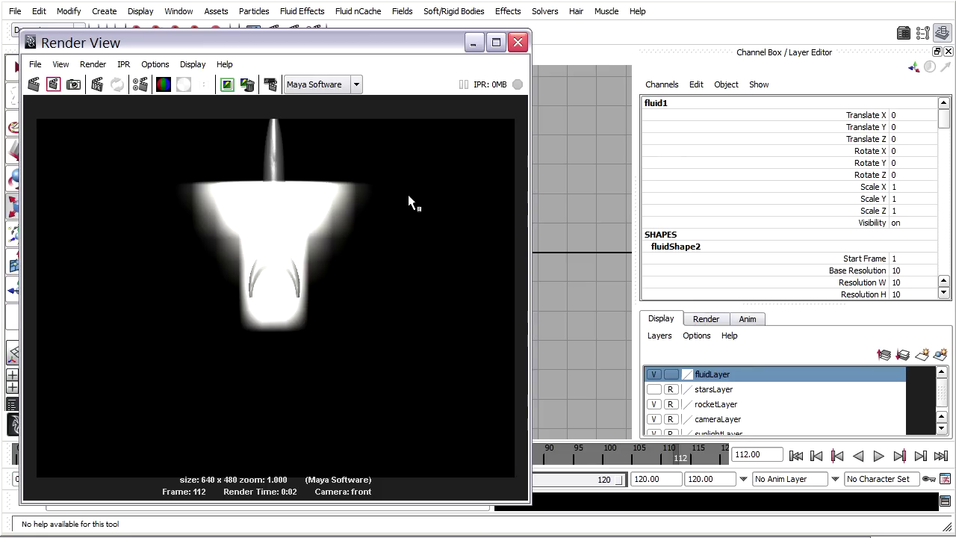
{"action": "left_click", "coordinate": [517, 43]}
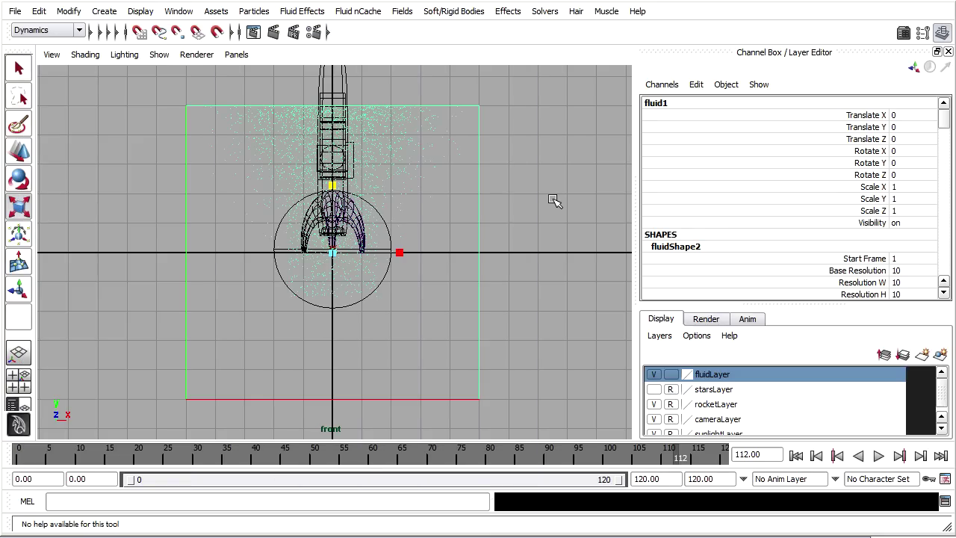
Step: Switch to the Scale tool and zoom and pan the front view to frame the rocket
{"action": "key", "text": "r"}
{"action": "scroll", "coordinate": [551, 201], "scroll_direction": "down", "scroll_amount": 1}
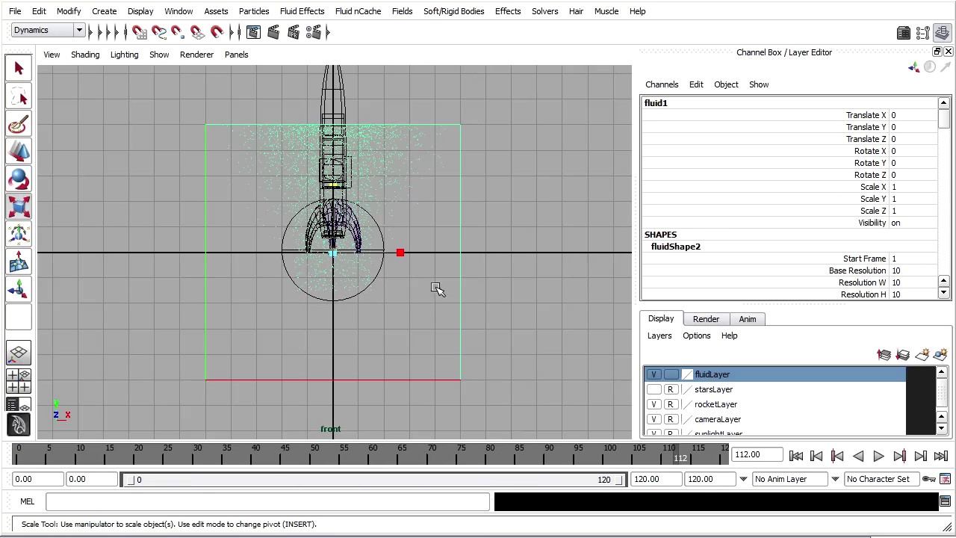
{"action": "scroll", "coordinate": [443, 271], "scroll_direction": "down", "scroll_amount": 2}
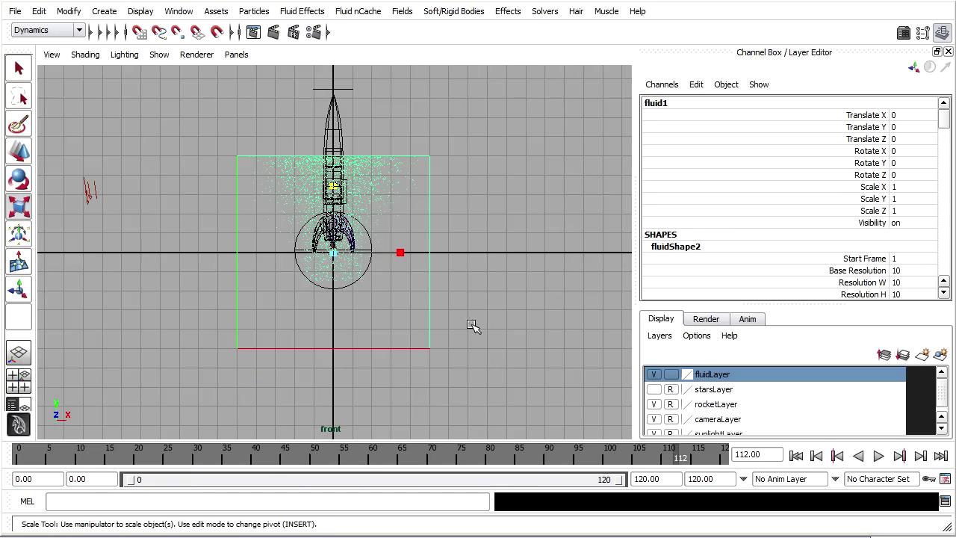
{"action": "middle_click_drag", "start_coordinate": [470, 308], "coordinate": [467, 228], "text": "alt"}
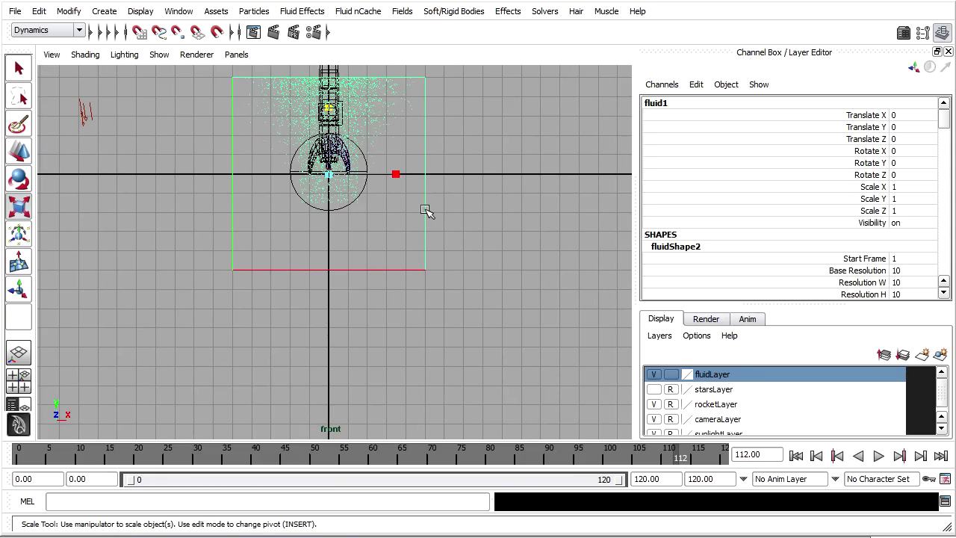
Step: Open fluidShape2's Attribute Editor and switch to the four-view layout
{"action": "key", "text": "ctrl+a"}
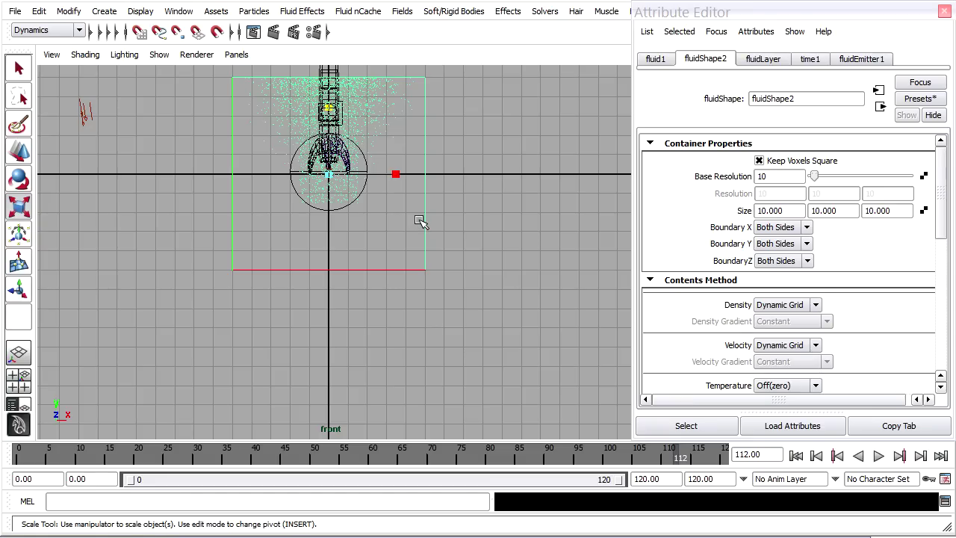
{"action": "right_click", "coordinate": [491, 216]}
{"action": "key", "text": "space"}
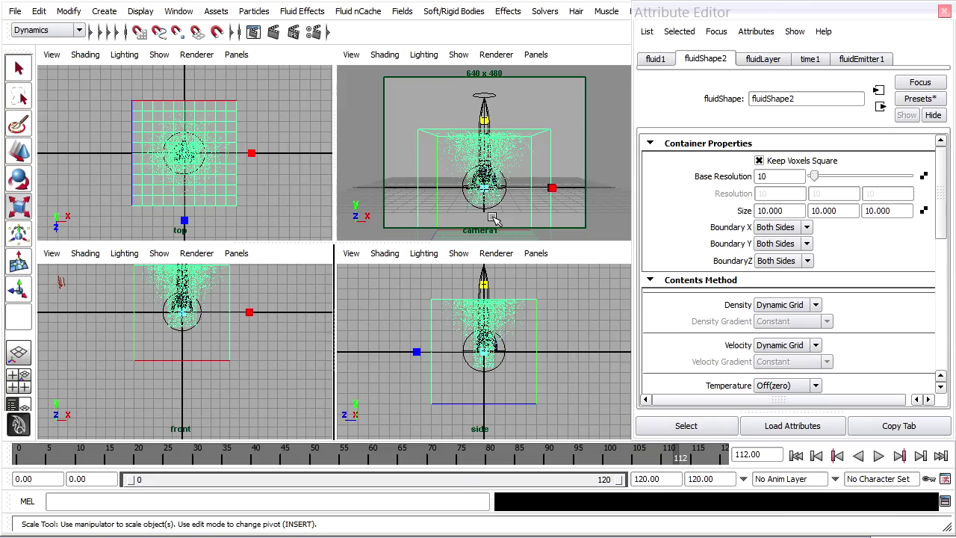
{"action": "left_click", "coordinate": [536, 253]}
Step: Show the persp camera in the lower-right pane, maximise it and orbit the container
{"action": "mouse_move", "coordinate": [553, 268]}
{"action": "left_click", "coordinate": [687, 284]}
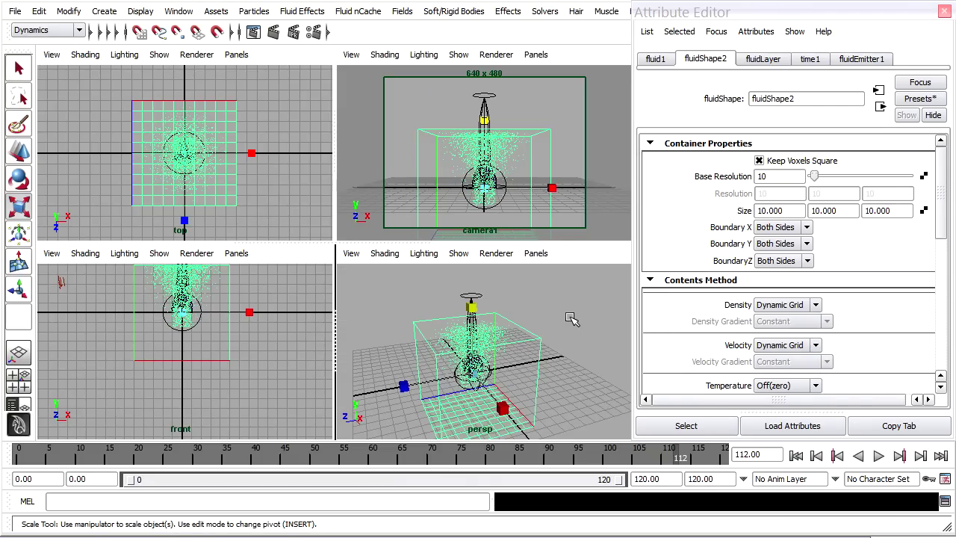
{"action": "key", "text": "space"}
{"action": "right_click_drag", "start_coordinate": [515, 306], "coordinate": [510, 242], "text": "alt"}
{"action": "left_click_drag", "start_coordinate": [509, 243], "coordinate": [411, 261], "text": "alt"}
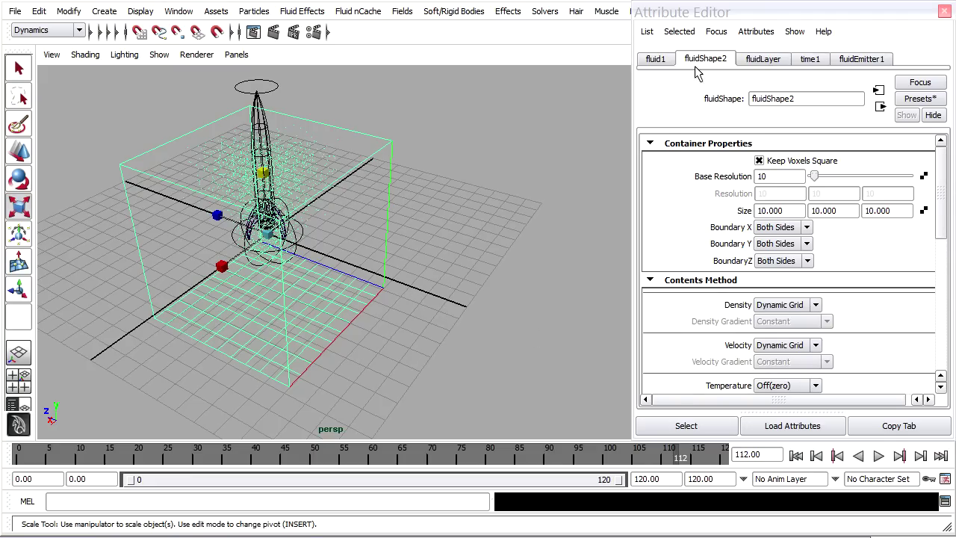
{"action": "left_click_drag", "start_coordinate": [942, 161], "coordinate": [951, 295]}
Step: Set fluidShape2's Boundary Draw to Reduced in the Display section, then switch to the Select tool
{"action": "left_click", "coordinate": [649, 165]}
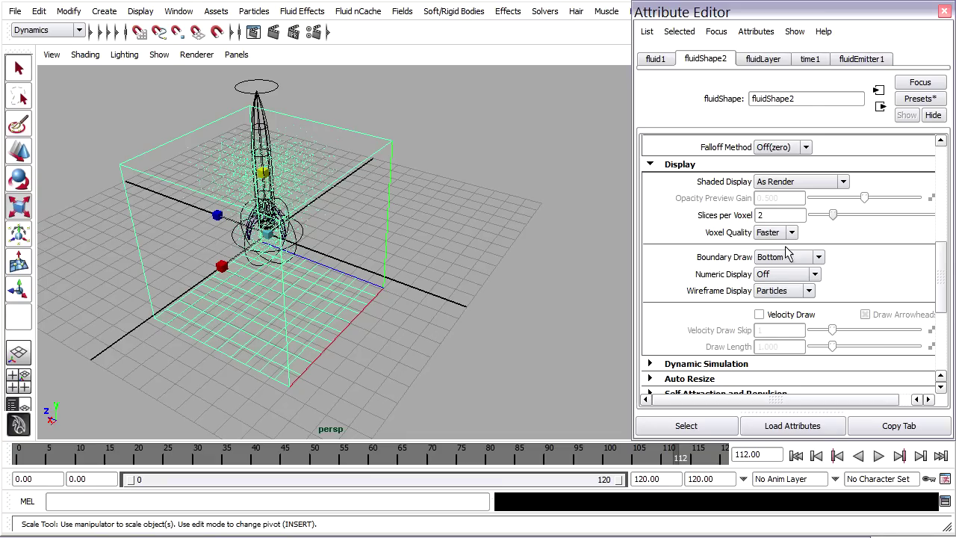
{"action": "left_click", "coordinate": [820, 257]}
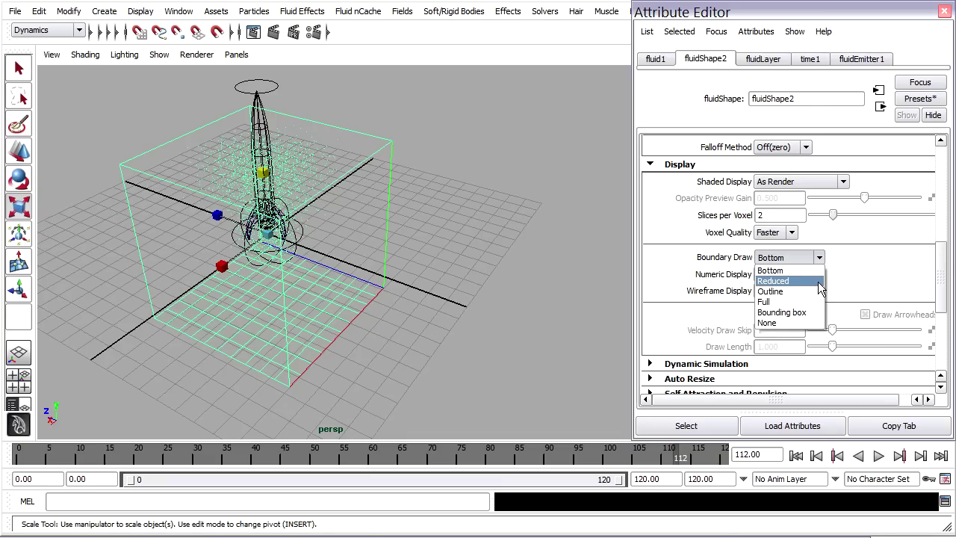
{"action": "left_click", "coordinate": [819, 280]}
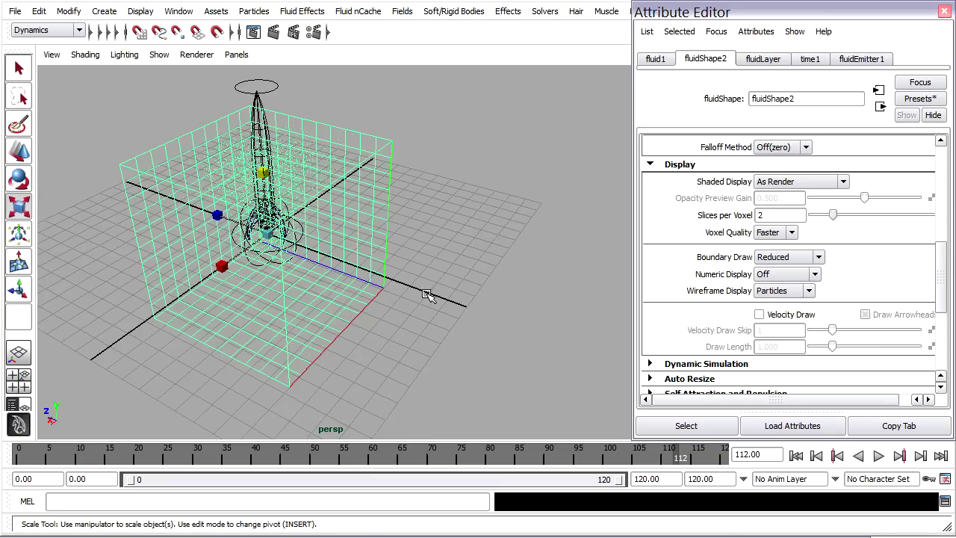
{"action": "mouse_move", "coordinate": [427, 296]}
{"action": "left_mouse_down", "text": "alt"}
{"action": "mouse_move", "coordinate": [498, 253]}
{"action": "mouse_move", "coordinate": [467, 272]}
{"action": "mouse_move", "coordinate": [312, 284]}
{"action": "mouse_move", "coordinate": [448, 266]}
{"action": "mouse_move", "coordinate": [470, 289]}
{"action": "mouse_move", "coordinate": [447, 281]}
{"action": "left_mouse_up", "text": "alt"}
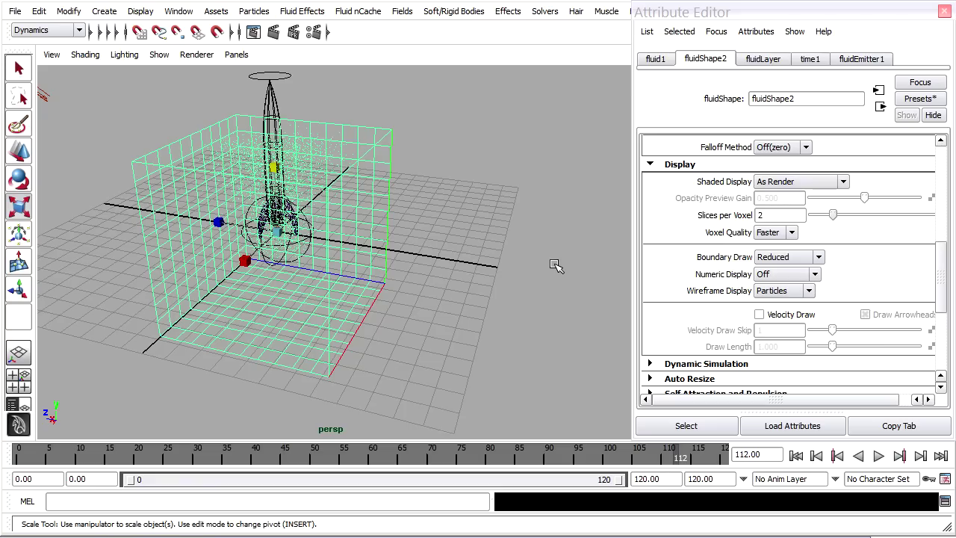
{"action": "scroll", "coordinate": [542, 242], "scroll_direction": "up", "scroll_amount": 3}
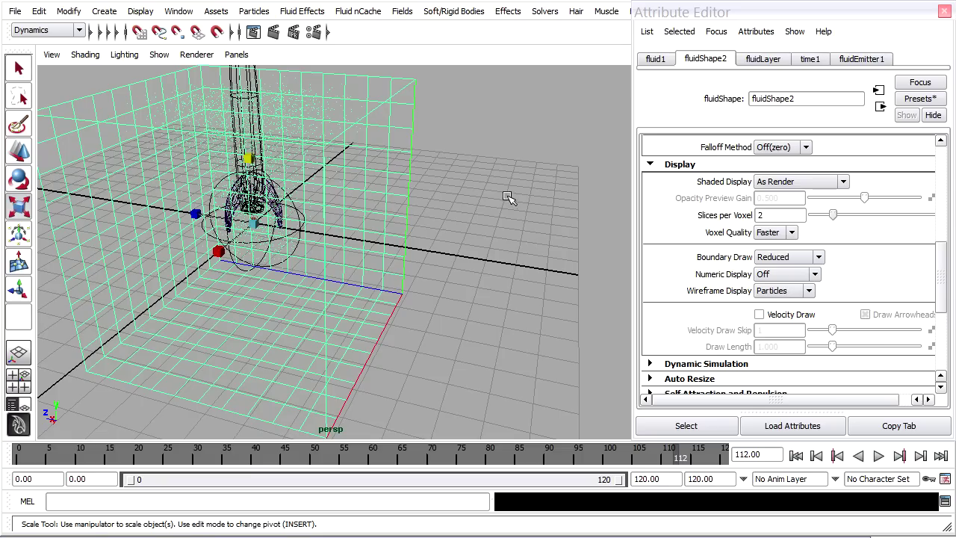
{"action": "key", "text": "q"}
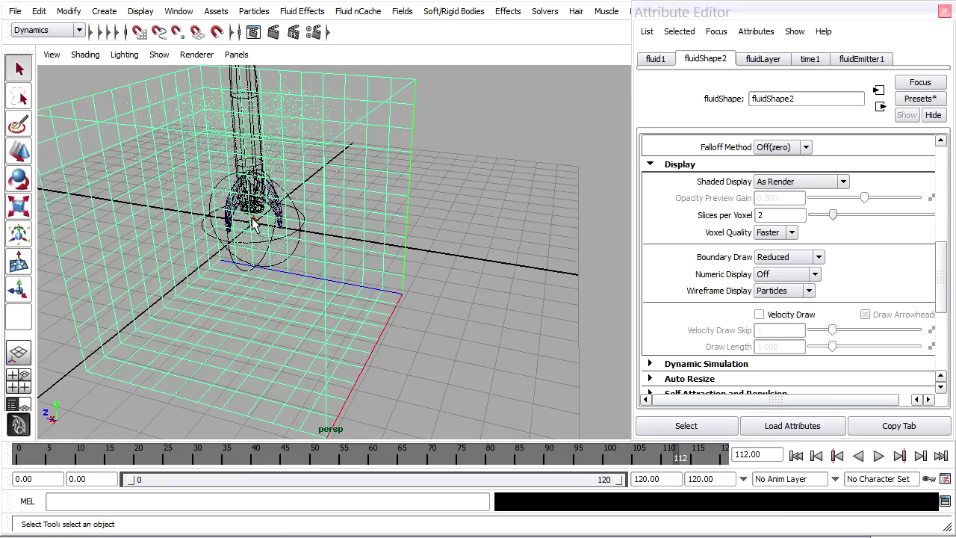
{"action": "scroll", "coordinate": [258, 224], "scroll_direction": "up", "scroll_amount": 2}
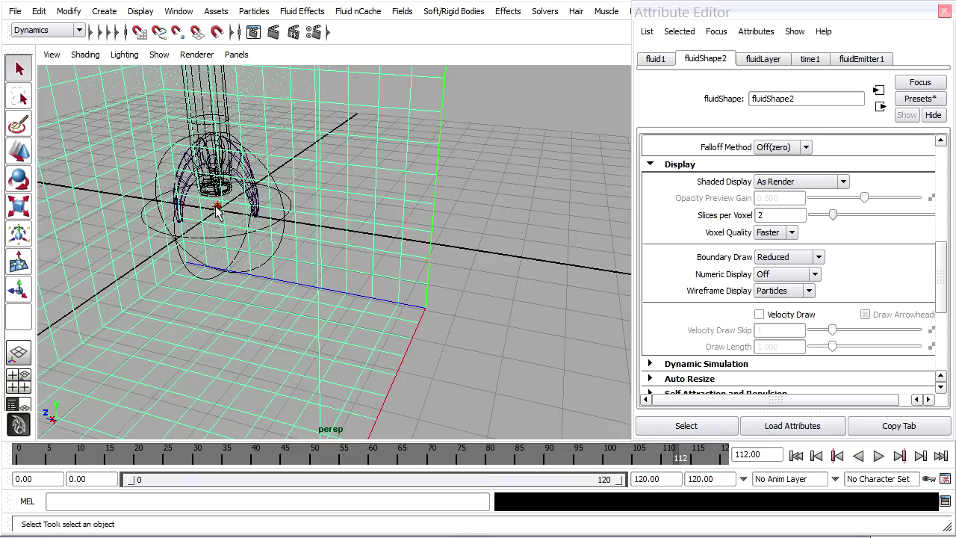
{"action": "scroll", "coordinate": [295, 224], "scroll_direction": "down", "scroll_amount": 2}
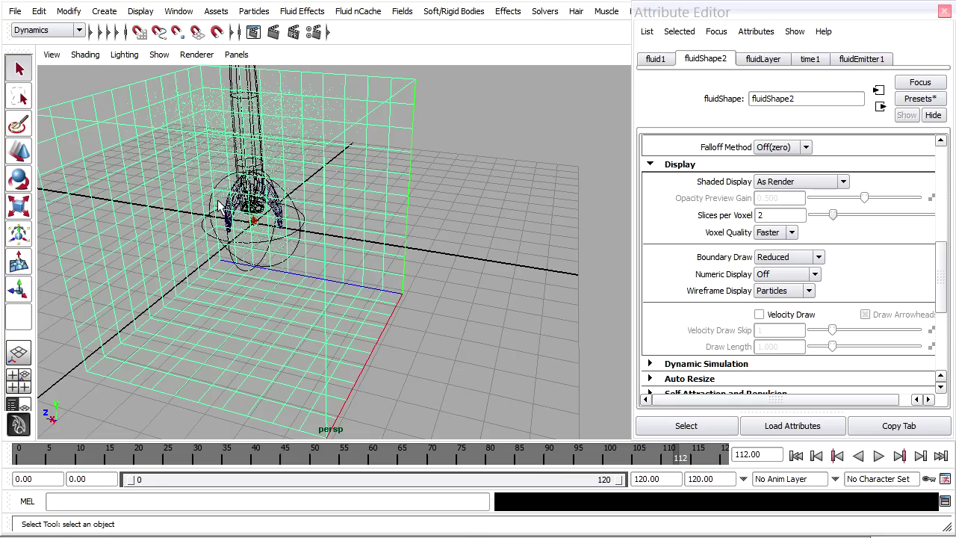
Step: Turn on smooth shading and play the fluid simulation from frame 1 to frame 91
{"action": "right_click_drag", "start_coordinate": [469, 153], "coordinate": [497, 160], "text": "alt"}
{"action": "mouse_move", "coordinate": [497, 160]}
{"action": "left_mouse_down", "text": "alt"}
{"action": "mouse_move", "coordinate": [483, 174]}
{"action": "mouse_move", "coordinate": [521, 178]}
{"action": "left_mouse_up", "text": "alt"}
{"action": "key", "text": "5"}
{"action": "right_click_drag", "start_coordinate": [520, 178], "coordinate": [556, 187], "text": "alt"}
{"action": "left_click", "coordinate": [796, 455]}
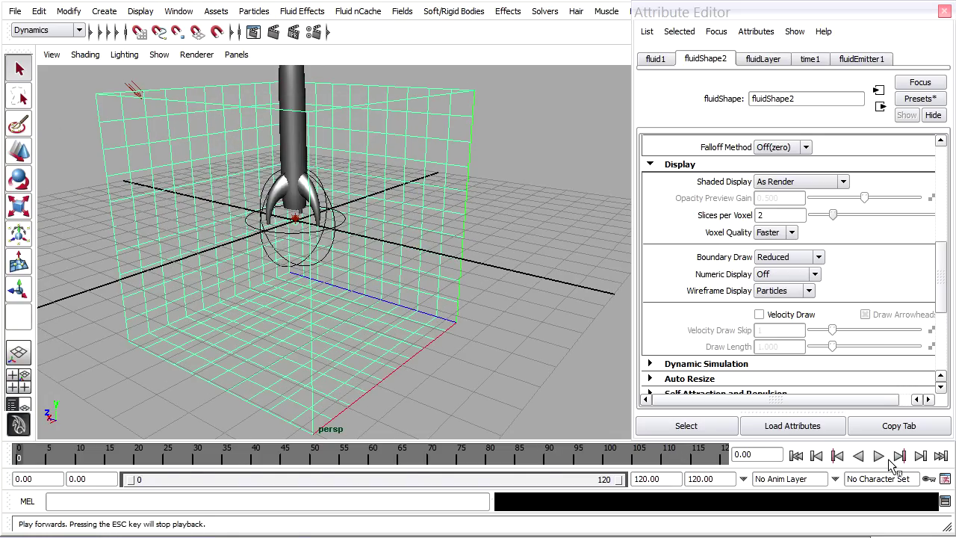
{"action": "left_click", "coordinate": [886, 459]}
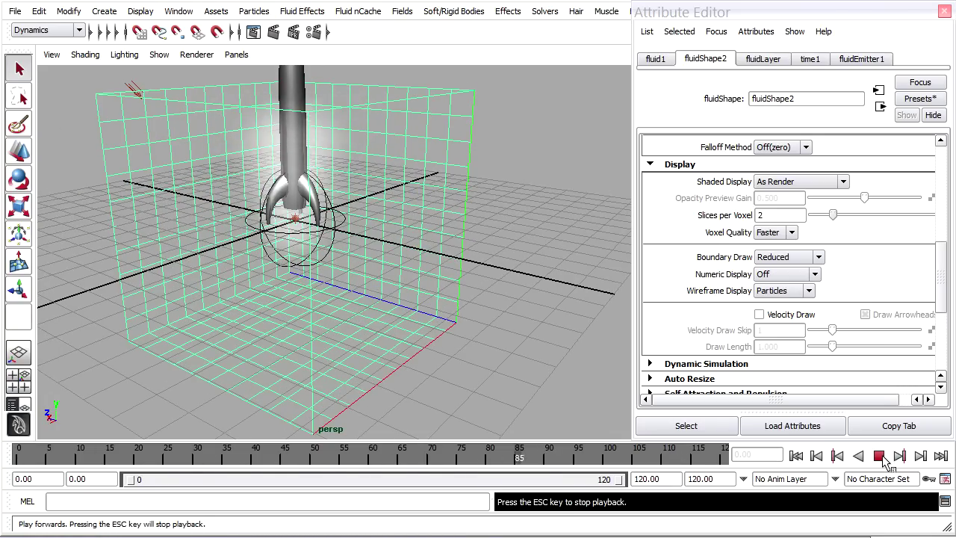
{"action": "left_click", "coordinate": [879, 456]}
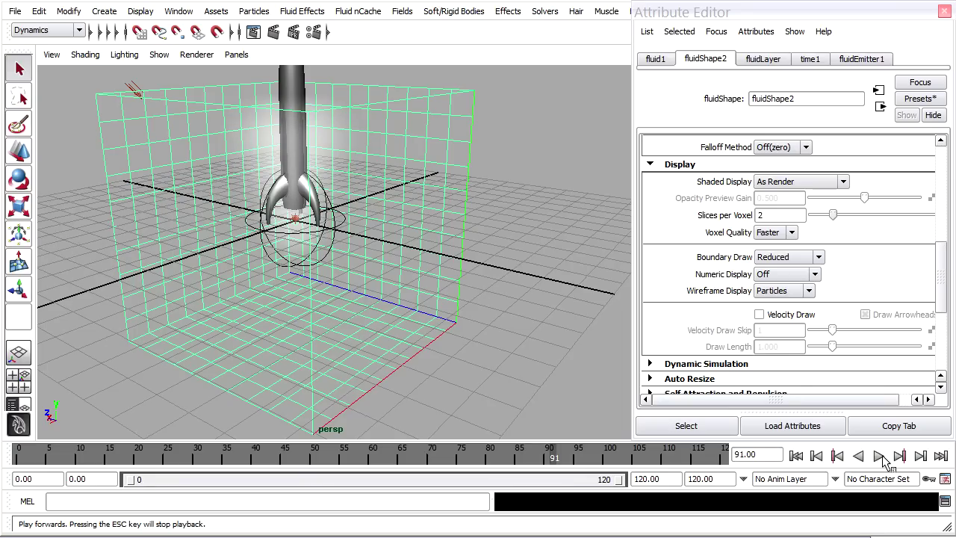
Step: Orbit the perspective view and scroll the Attribute Editor up to fluidShape2's Container Properties
{"action": "right_click_drag", "start_coordinate": [597, 356], "coordinate": [387, 224], "text": "alt"}
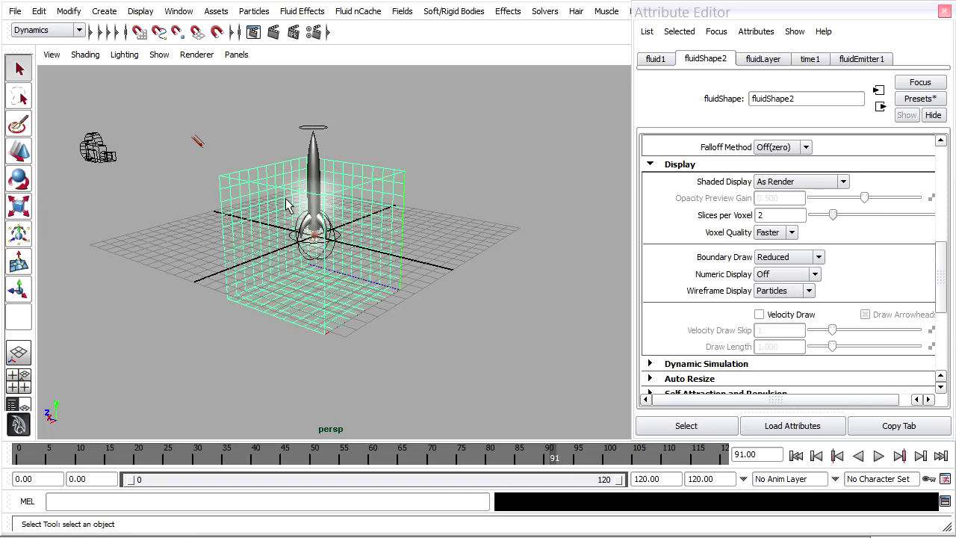
{"action": "left_click_drag", "start_coordinate": [328, 276], "coordinate": [367, 275], "text": "alt"}
{"action": "left_click_drag", "start_coordinate": [305, 273], "coordinate": [465, 261], "text": "alt"}
{"action": "scroll", "coordinate": [468, 265], "scroll_direction": "up", "scroll_amount": 2}
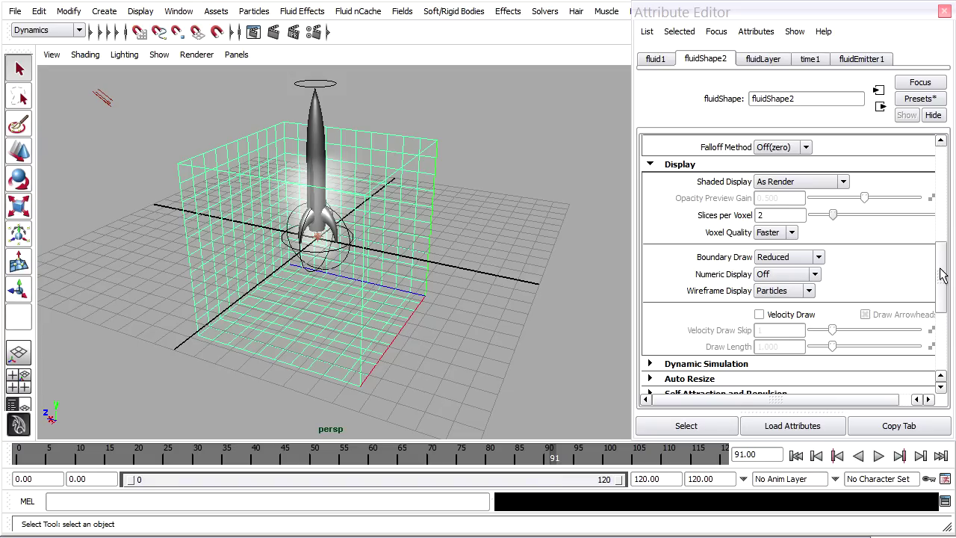
{"action": "left_click_drag", "start_coordinate": [942, 274], "coordinate": [932, 164]}
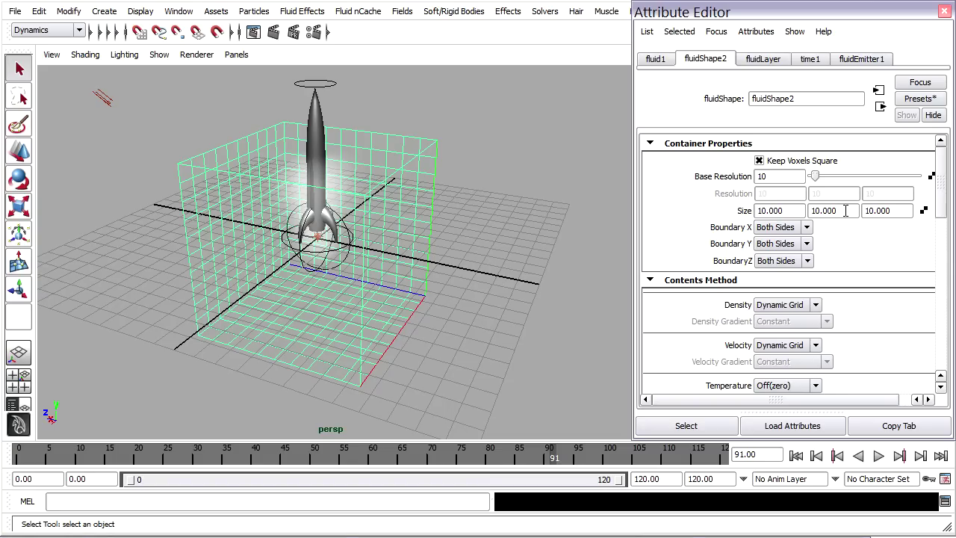
Step: Set the container's Y size to 40, then correct it to 20
{"action": "double_click", "coordinate": [845, 211]}
{"action": "type", "text": "40"}
{"action": "key", "text": "Return"}
{"action": "right_click_drag", "start_coordinate": [617, 248], "coordinate": [510, 238], "text": "alt"}
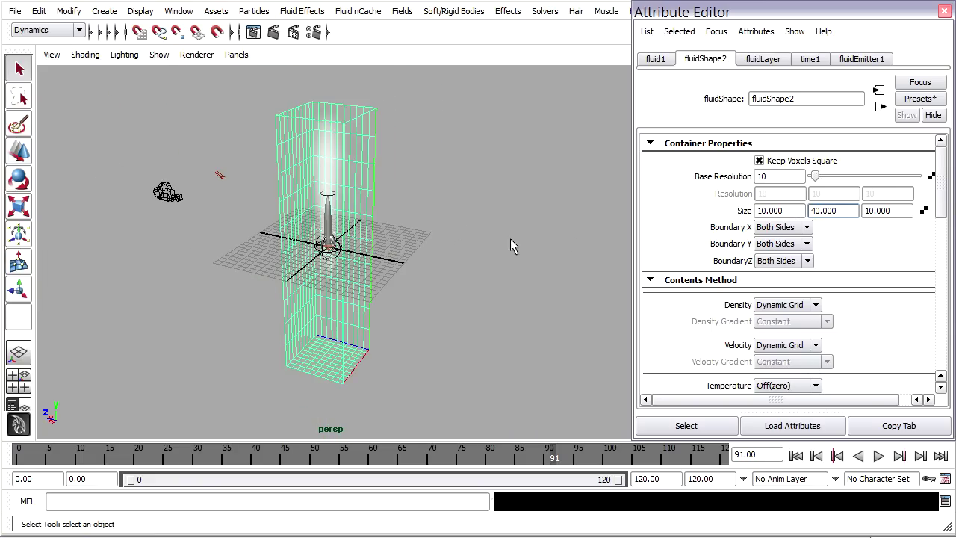
{"action": "left_click_drag", "start_coordinate": [510, 238], "coordinate": [501, 222], "text": "alt"}
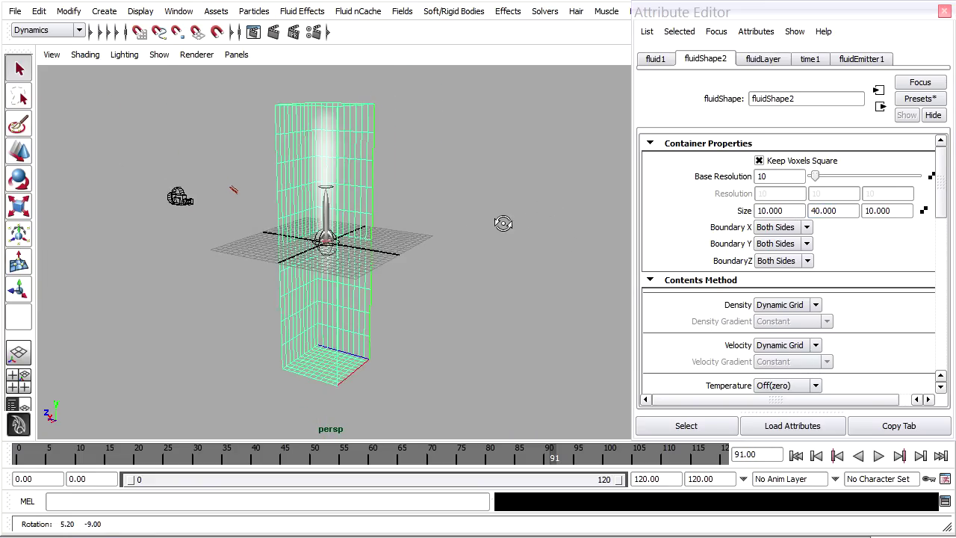
{"action": "double_click", "coordinate": [853, 210]}
{"action": "type", "text": "20"}
{"action": "key", "text": "Return"}
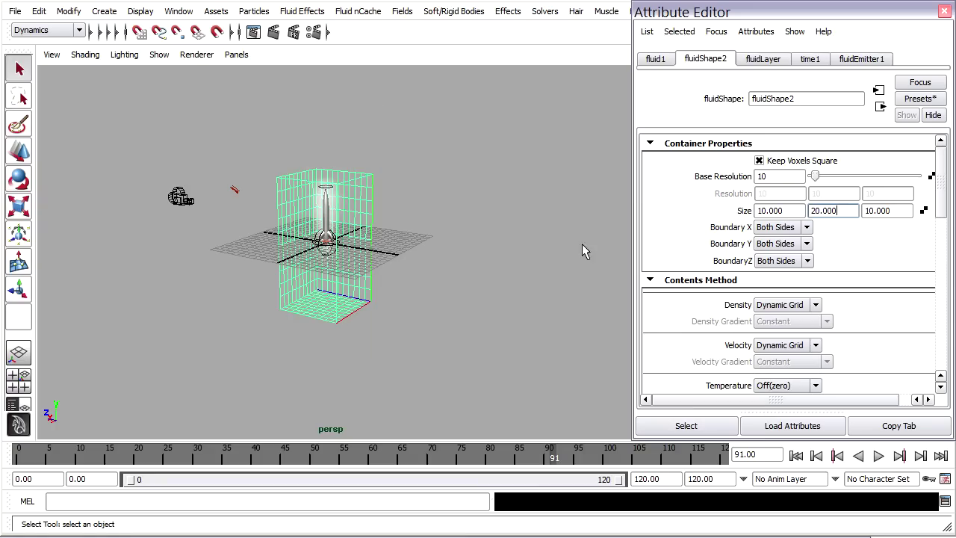
{"action": "right_click_drag", "start_coordinate": [467, 263], "coordinate": [460, 245], "text": "alt"}
{"action": "left_click_drag", "start_coordinate": [460, 246], "coordinate": [385, 159], "text": "alt"}
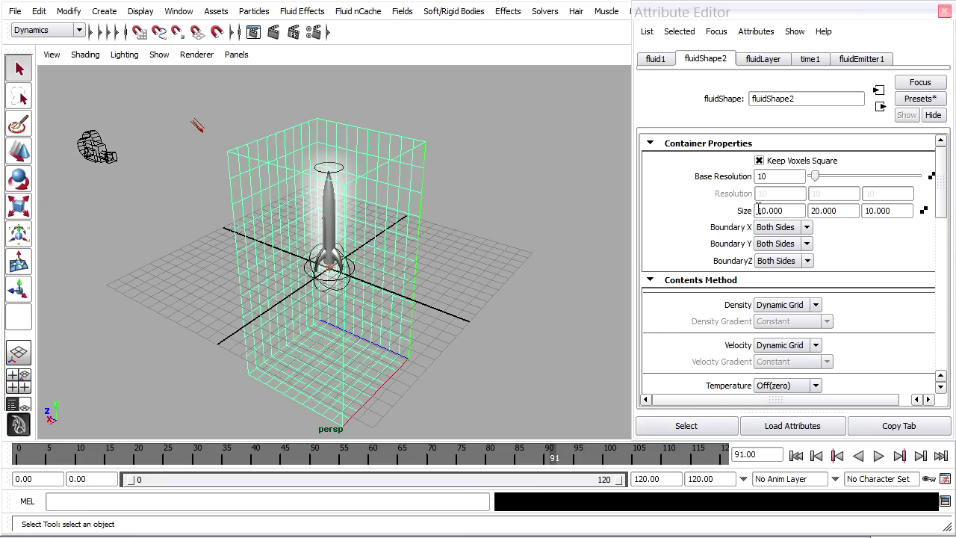
Step: Set the container's X and Z sizes to 5 each
{"action": "double_click", "coordinate": [796, 210]}
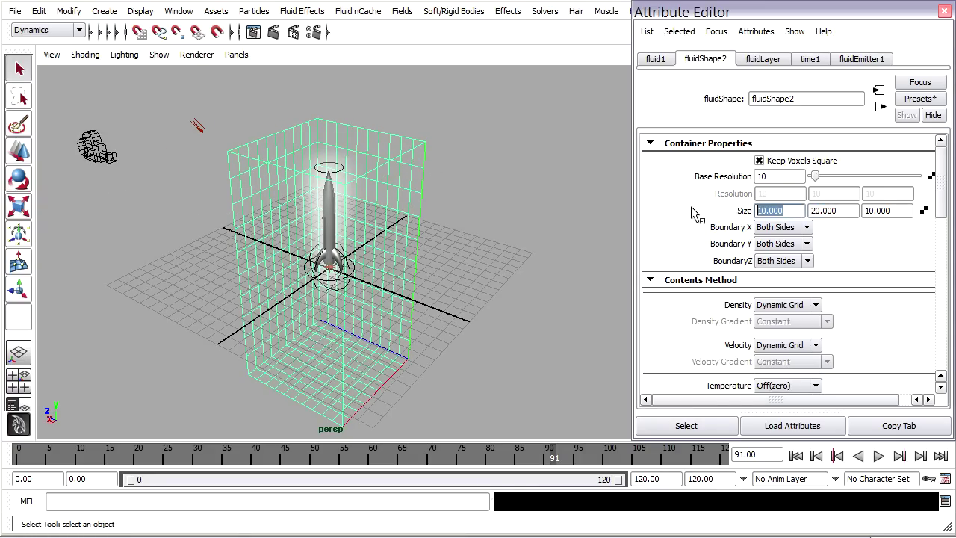
{"action": "type", "text": "5"}
{"action": "key", "text": "Return"}
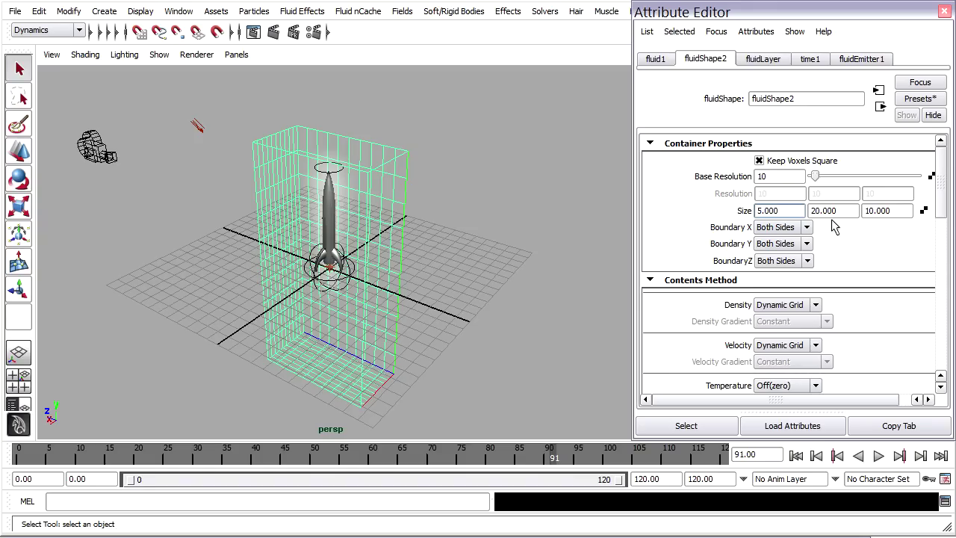
{"action": "left_click", "coordinate": [903, 210]}
{"action": "double_click", "coordinate": [904, 210]}
{"action": "type", "text": "5"}
{"action": "key", "text": "Return"}
Step: Try adjusting the base resolution and toggle Keep Voxels Square off and back on
{"action": "left_click_drag", "start_coordinate": [589, 203], "coordinate": [491, 192], "text": "alt"}
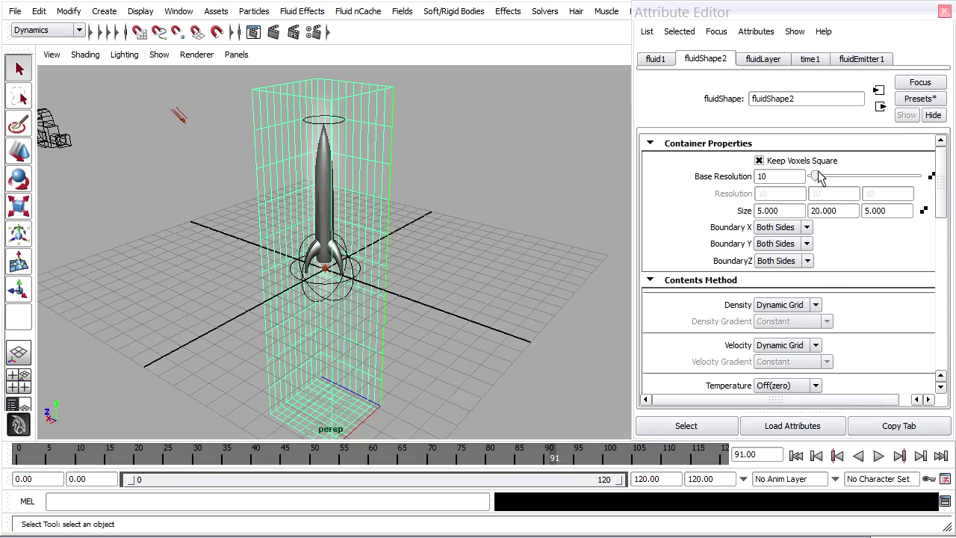
{"action": "left_click_drag", "start_coordinate": [813, 176], "coordinate": [816, 182]}
{"action": "left_click", "coordinate": [758, 161]}
{"action": "left_click", "coordinate": [759, 161]}
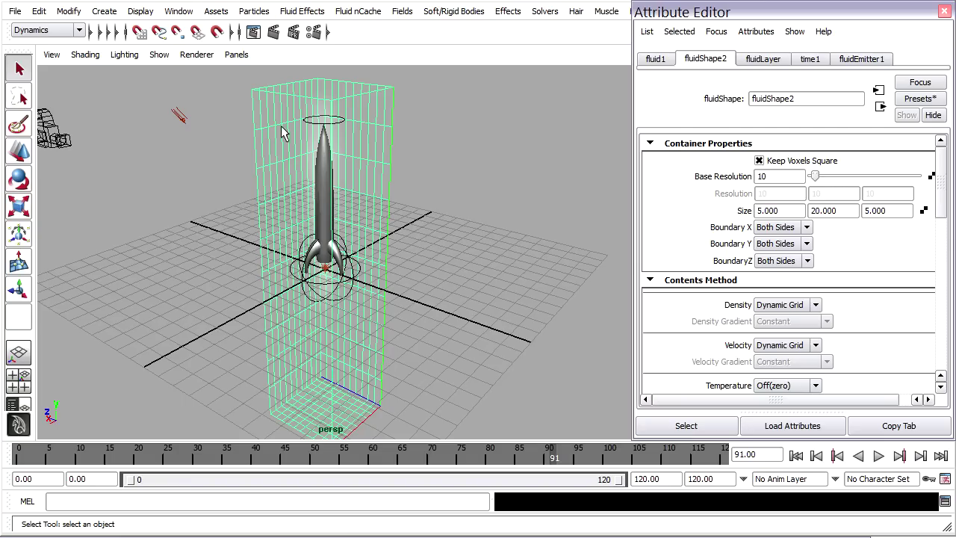
Step: Rewind and play the simulation twice to preview the resized container, stopping at frame 100
{"action": "left_click", "coordinate": [795, 456]}
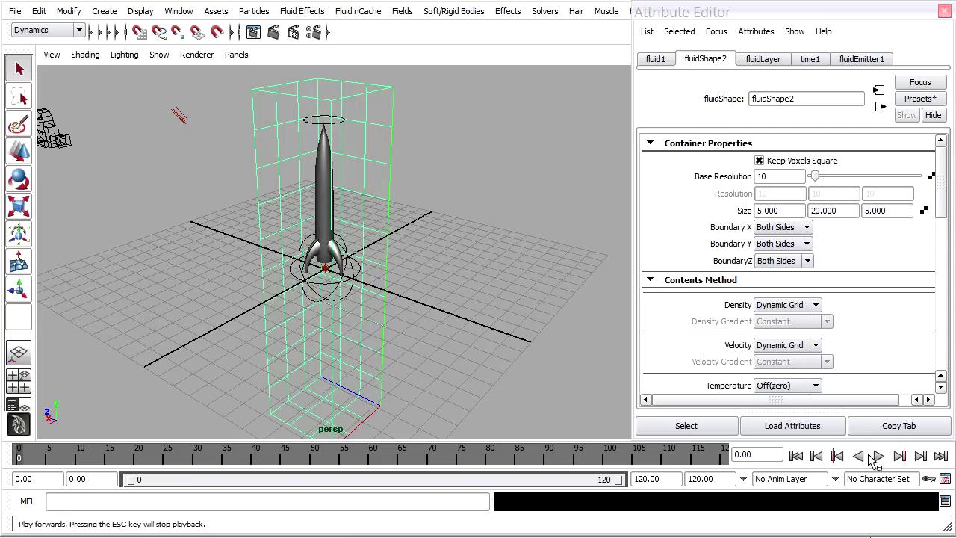
{"action": "left_click", "coordinate": [878, 456]}
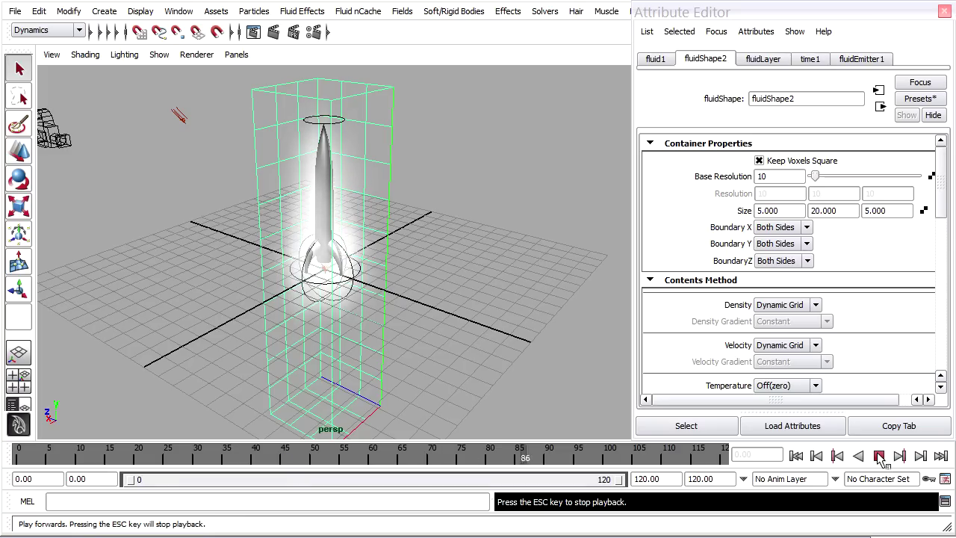
{"action": "left_click", "coordinate": [878, 456]}
{"action": "left_click", "coordinate": [796, 456]}
{"action": "left_click", "coordinate": [878, 457]}
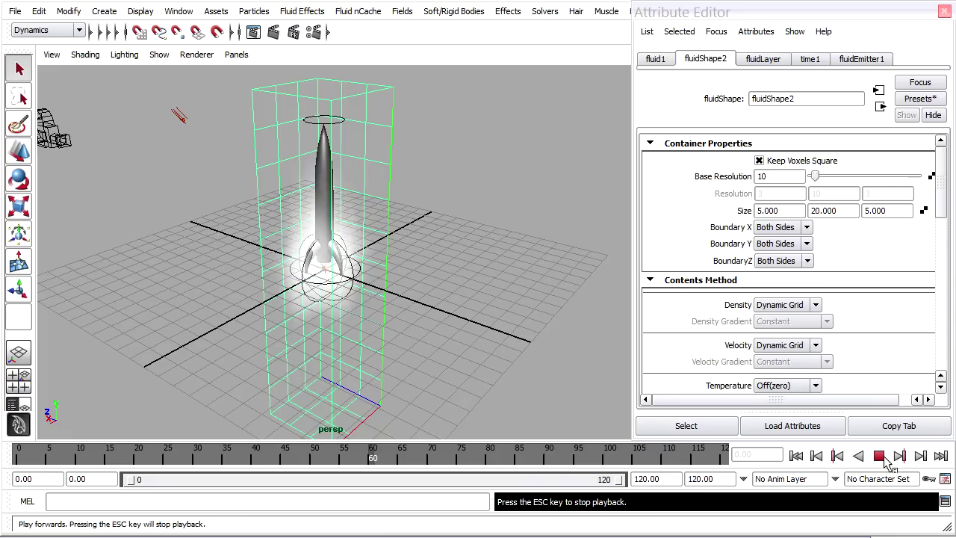
{"action": "left_click", "coordinate": [883, 458]}
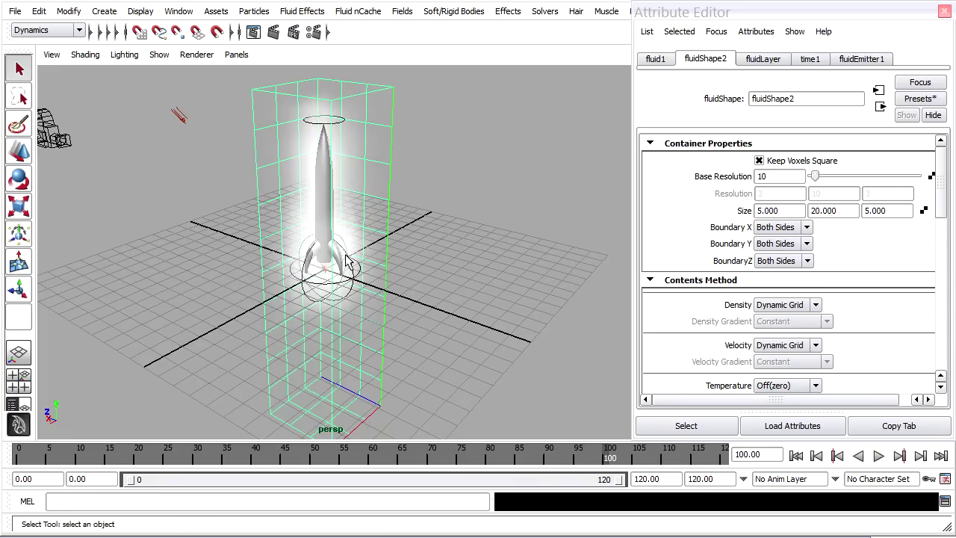
Step: Set Base Resolution to 20 and replay the simulation from the start
{"action": "mouse_move", "coordinate": [816, 176]}
{"action": "left_mouse_down"}
{"action": "mouse_move", "coordinate": [831, 180]}
{"action": "mouse_move", "coordinate": [824, 181]}
{"action": "left_mouse_up"}
{"action": "double_click", "coordinate": [775, 181]}
{"action": "type", "text": "20"}
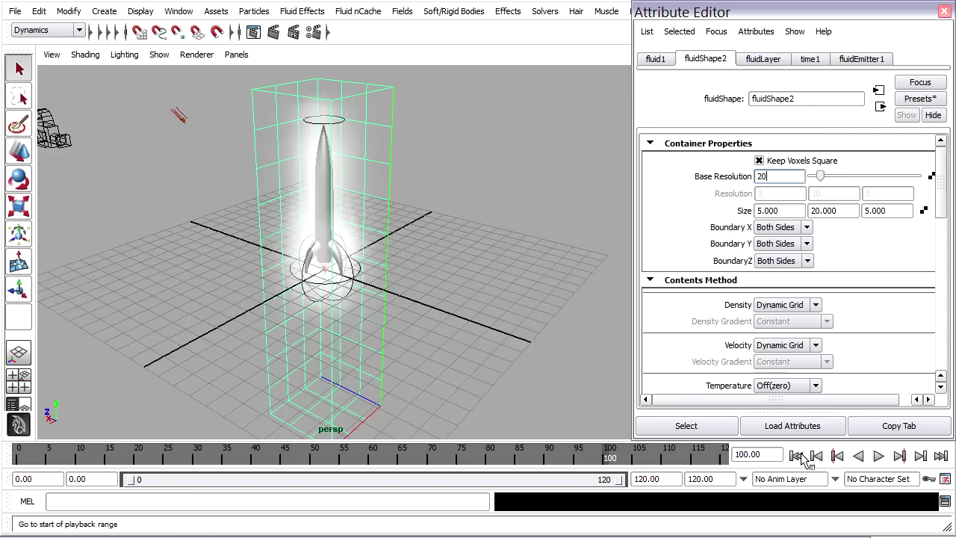
{"action": "left_click", "coordinate": [796, 456]}
{"action": "left_click", "coordinate": [878, 455]}
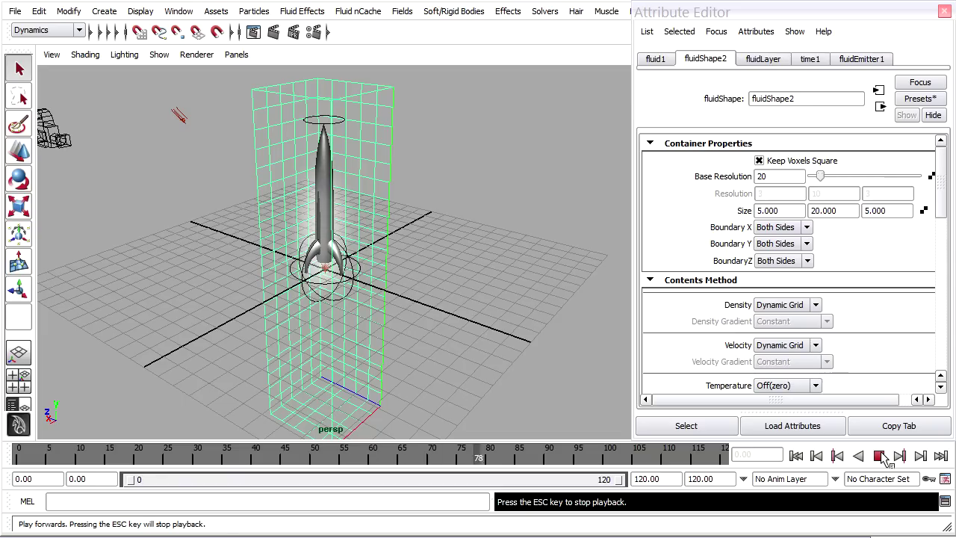
Step: Stop playback, switch to the Move tool and drag the container down below the rocket
{"action": "key", "text": "Escape"}
{"action": "key", "text": "ctrl+a"}
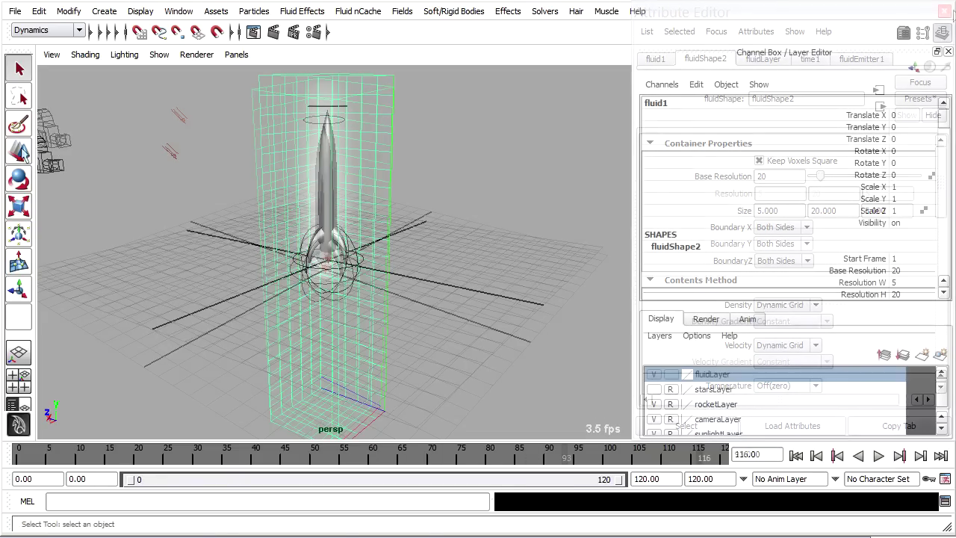
{"action": "key", "text": "w"}
{"action": "left_click_drag", "start_coordinate": [326, 213], "coordinate": [499, 309]}
{"action": "scroll", "coordinate": [499, 309], "scroll_direction": "up", "scroll_amount": 5}
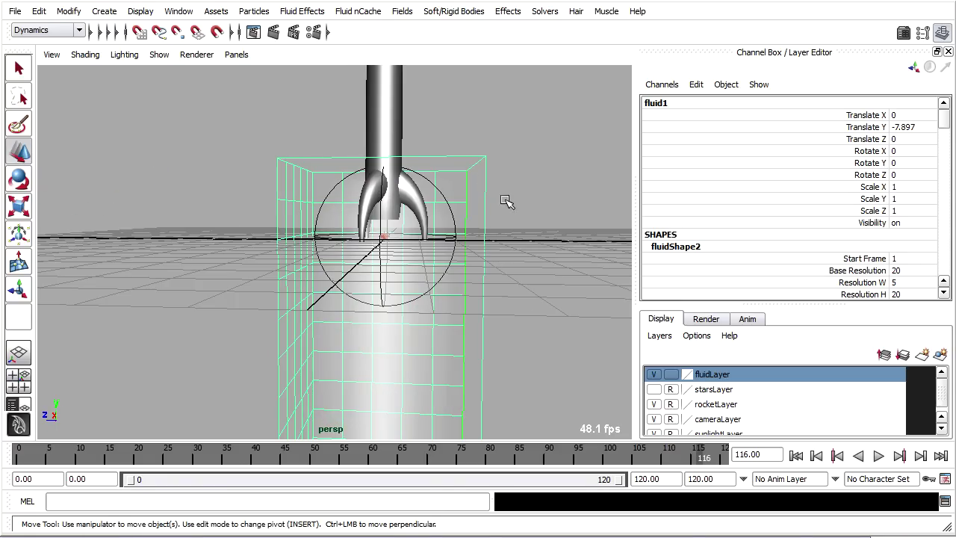
{"action": "left_click_drag", "start_coordinate": [475, 285], "coordinate": [506, 222], "text": "alt"}
Step: Rewind to frame 0, fine-tune the container to Translate Y -7.895, and select the emitter
{"action": "left_click", "coordinate": [494, 247]}
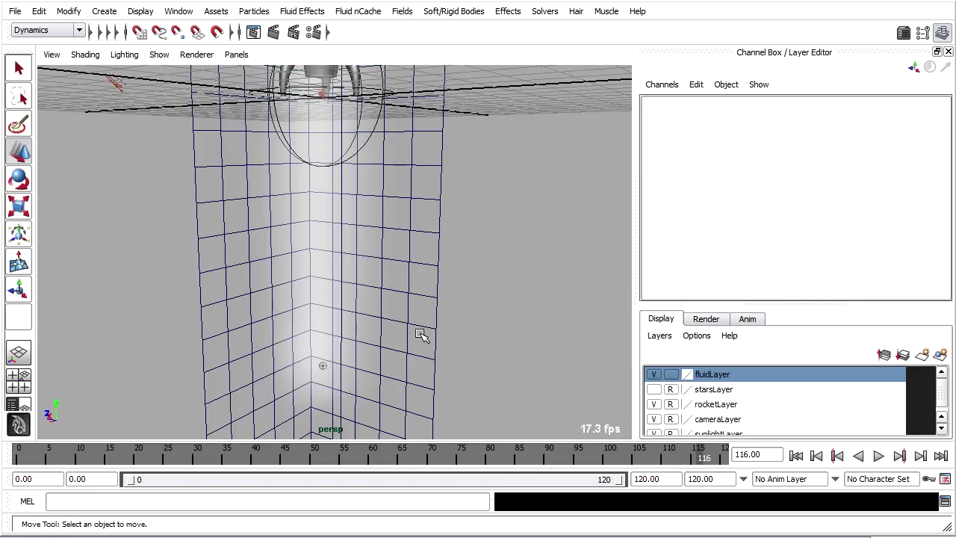
{"action": "left_click", "coordinate": [320, 367]}
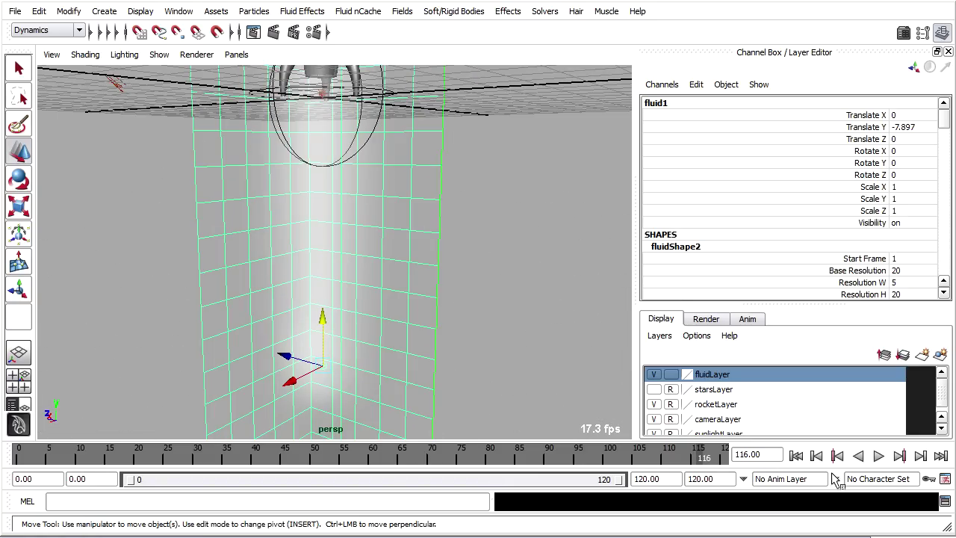
{"action": "left_click", "coordinate": [796, 455]}
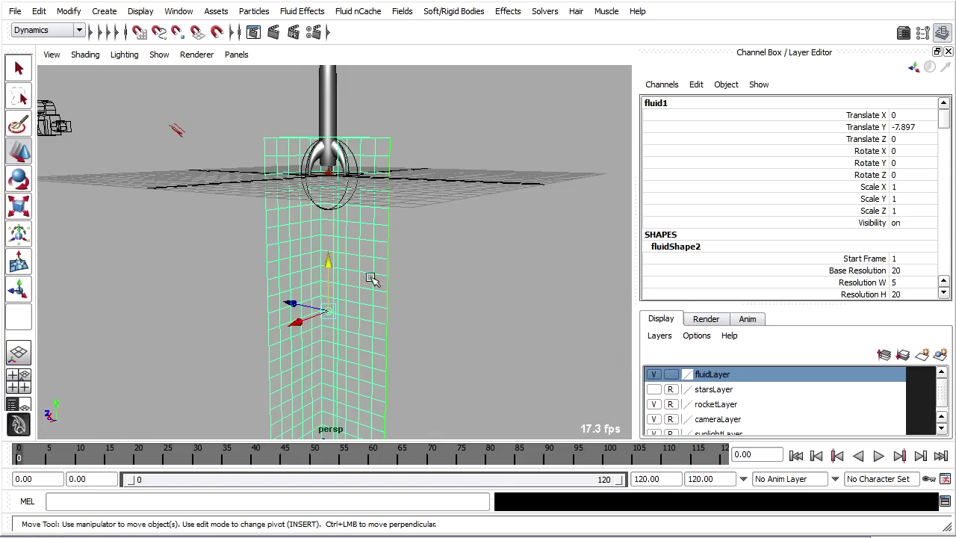
{"action": "mouse_move", "coordinate": [330, 265]}
{"action": "left_mouse_down"}
{"action": "mouse_move", "coordinate": [329, 253]}
{"action": "mouse_move", "coordinate": [324, 264]}
{"action": "left_mouse_up"}
{"action": "left_click", "coordinate": [453, 313]}
{"action": "scroll", "coordinate": [443, 316], "scroll_direction": "up", "scroll_amount": 3}
{"action": "left_click_drag", "start_coordinate": [443, 317], "coordinate": [326, 371], "text": "alt"}
{"action": "left_click", "coordinate": [318, 371]}
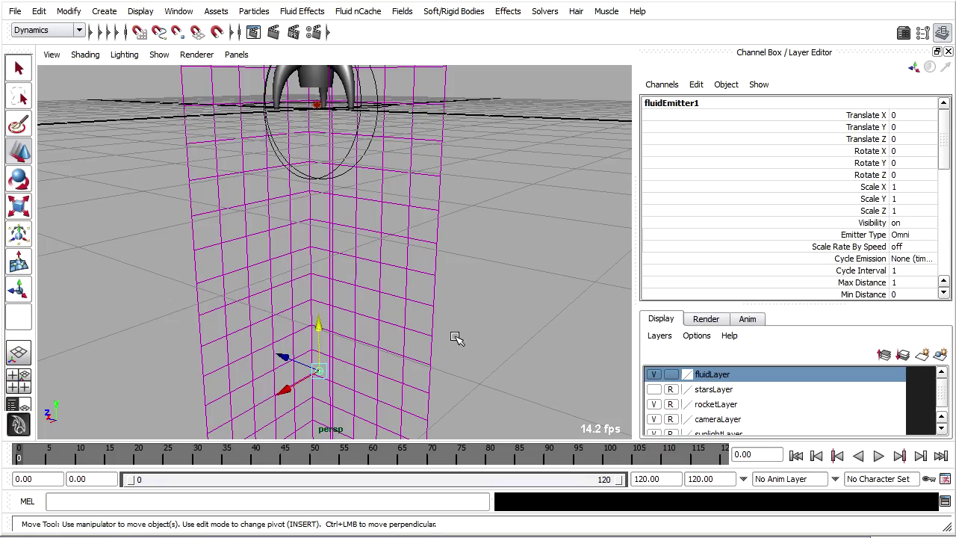
Step: Open the Outliner and expand fluid1 to reveal fluidEmitter1
{"action": "left_click", "coordinate": [179, 11]}
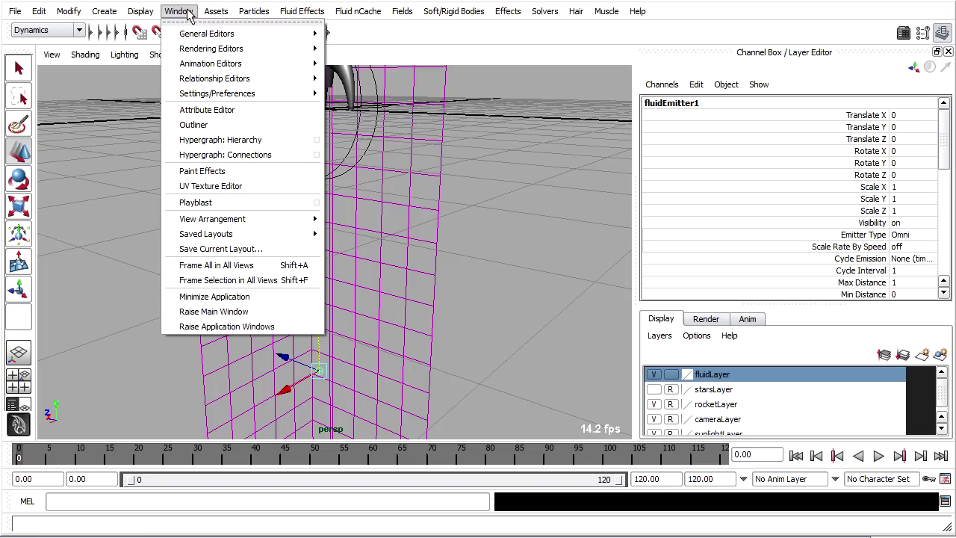
{"action": "left_click", "coordinate": [188, 122]}
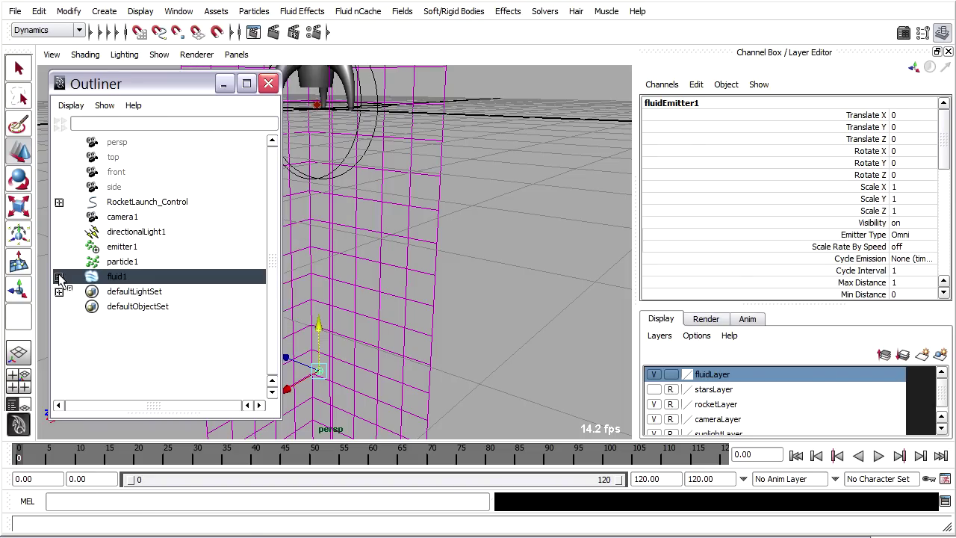
{"action": "left_click", "coordinate": [59, 277]}
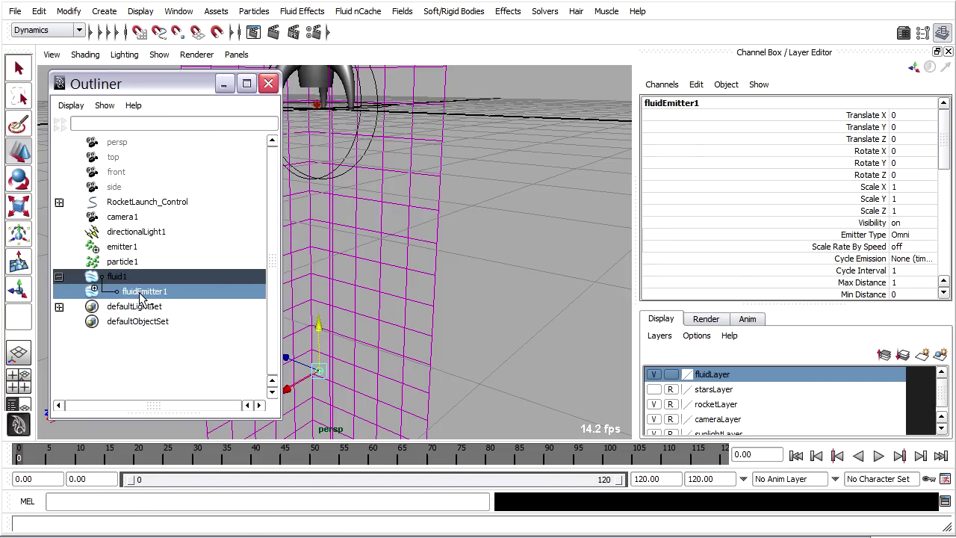
{"action": "left_click_drag", "start_coordinate": [141, 83], "coordinate": [86, 84]}
Step: Raise fluidEmitter1 into the rocket nozzle at Translate Y 7.794
{"action": "left_click_drag", "start_coordinate": [343, 314], "coordinate": [407, 343], "text": "alt"}
{"action": "left_click_drag", "start_coordinate": [386, 308], "coordinate": [392, 121]}
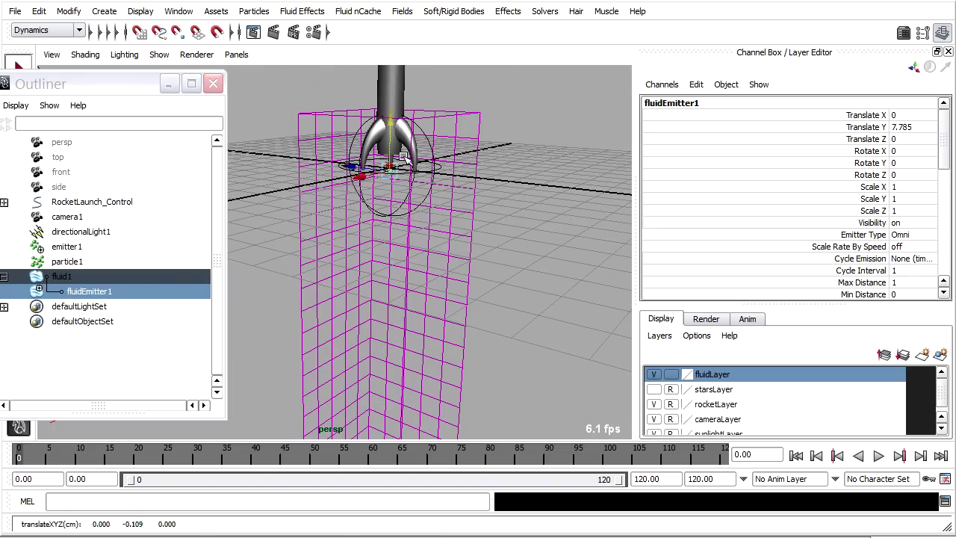
{"action": "scroll", "coordinate": [407, 270], "scroll_direction": "up", "scroll_amount": 5}
{"action": "scroll", "coordinate": [407, 270], "scroll_direction": "up", "scroll_amount": 3}
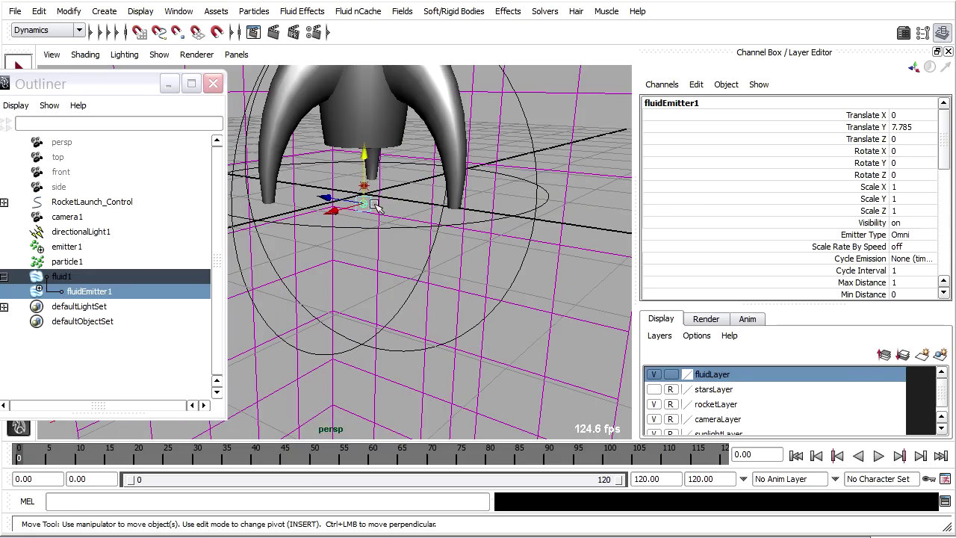
{"action": "left_click_drag", "start_coordinate": [364, 168], "coordinate": [365, 155]}
Step: Close the Outliner and play the emission test to frame 59
{"action": "left_click", "coordinate": [214, 85]}
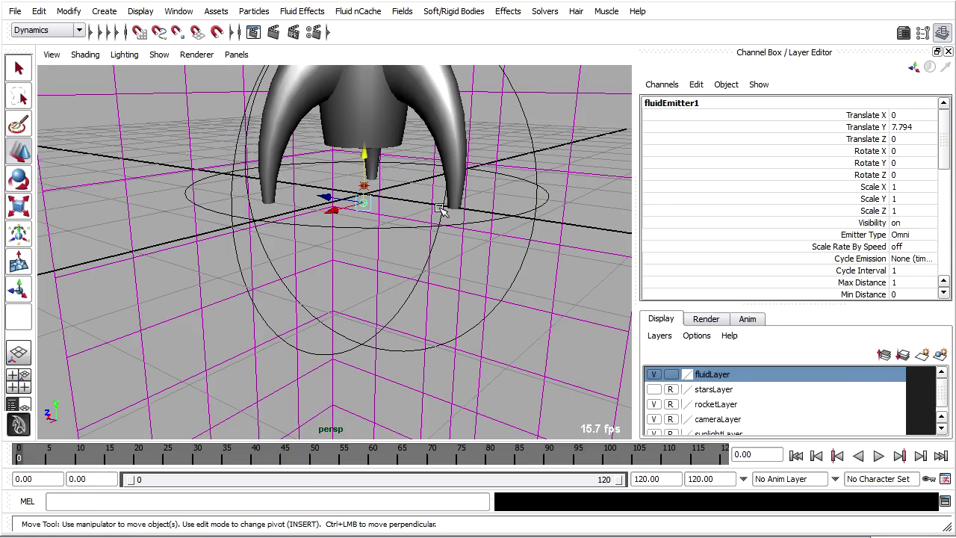
{"action": "scroll", "coordinate": [473, 184], "scroll_direction": "down", "scroll_amount": 8}
{"action": "scroll", "coordinate": [486, 158], "scroll_direction": "down", "scroll_amount": 2}
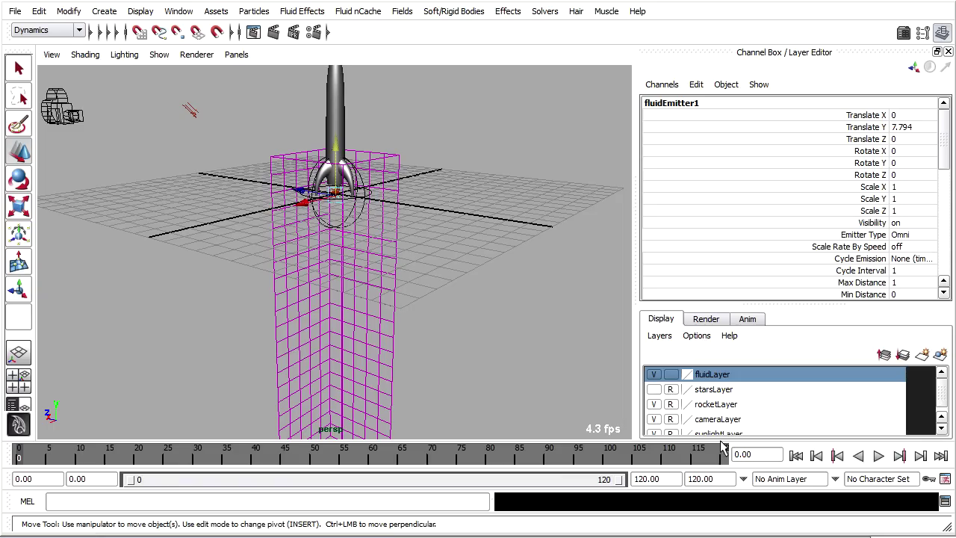
{"action": "left_click", "coordinate": [878, 457]}
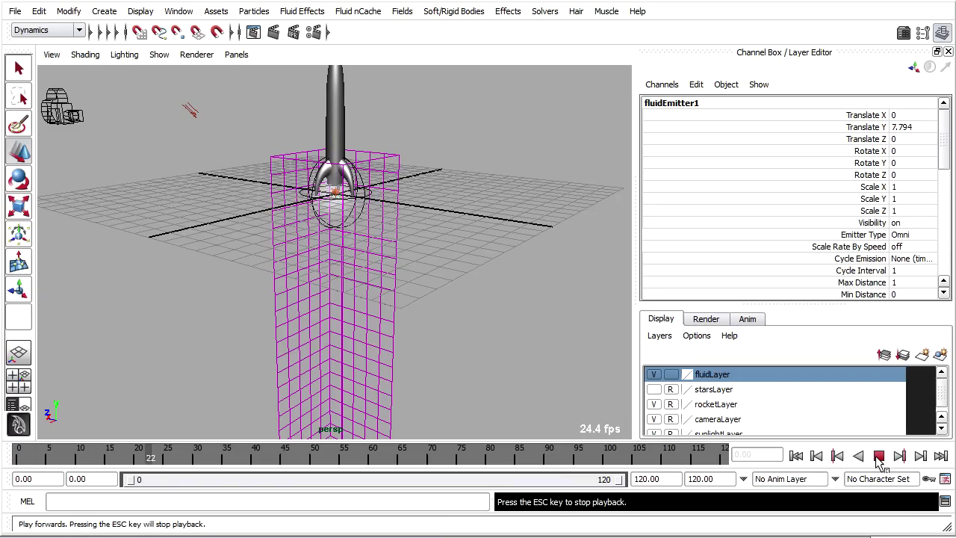
{"action": "left_click", "coordinate": [878, 456]}
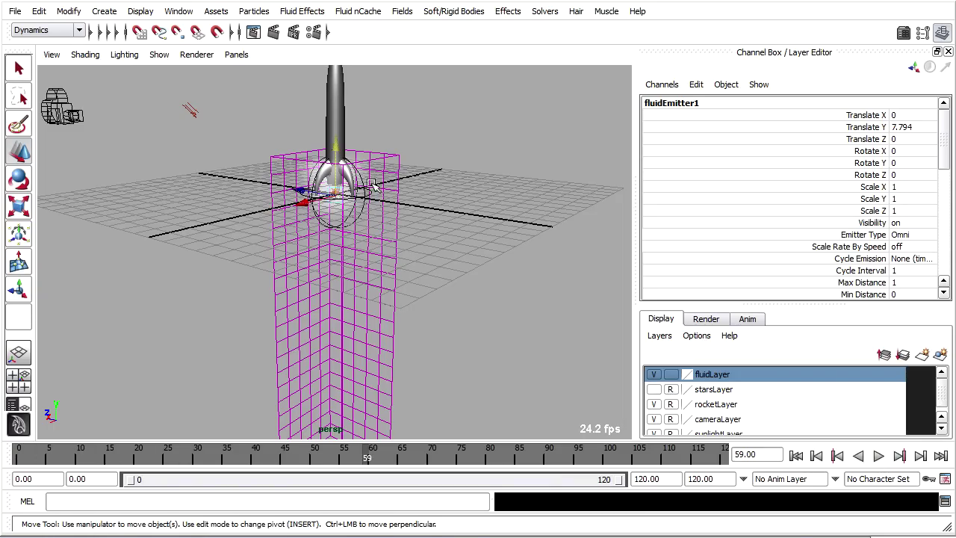
Step: Select the fluid container and expand Contents Details > Density in the Attribute Editor
{"action": "left_click", "coordinate": [383, 160]}
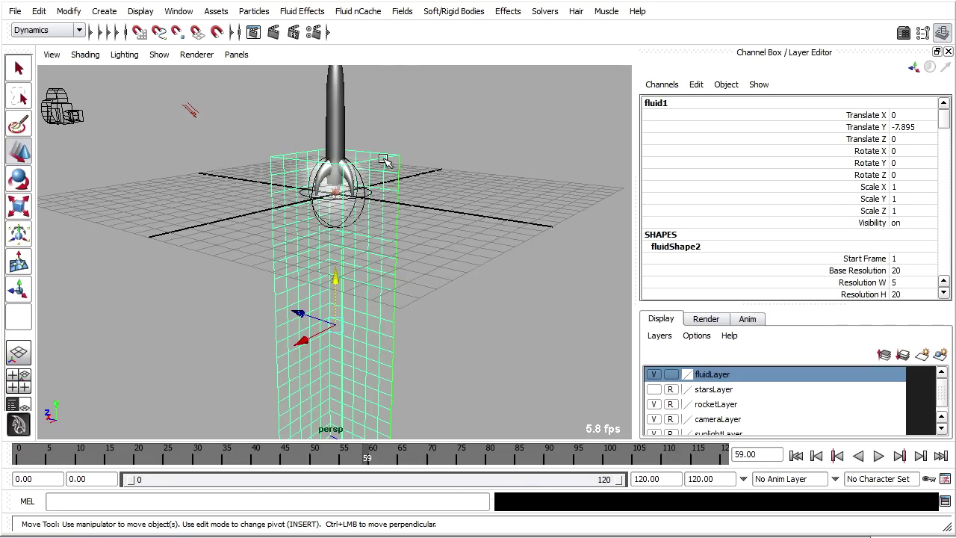
{"action": "key", "text": "ctrl+a"}
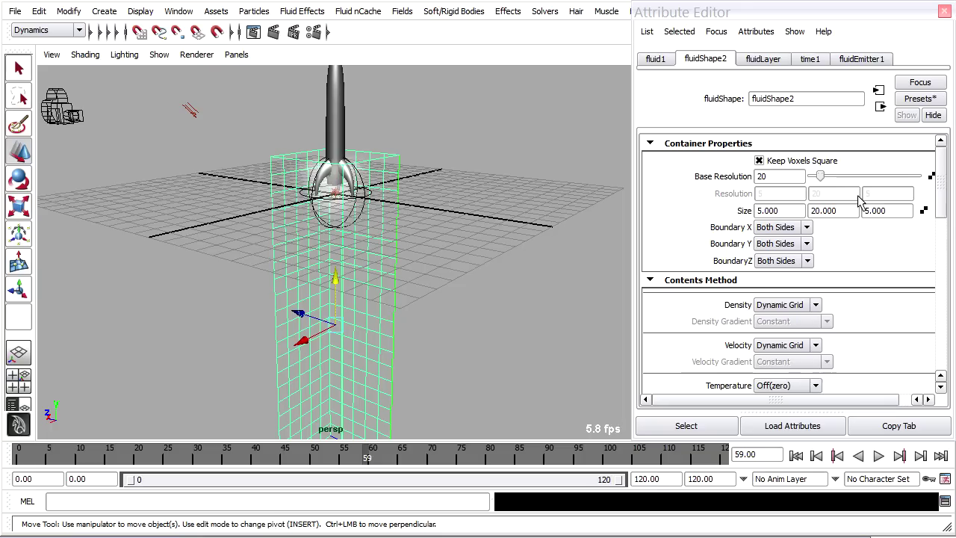
{"action": "left_click_drag", "start_coordinate": [944, 161], "coordinate": [944, 317]}
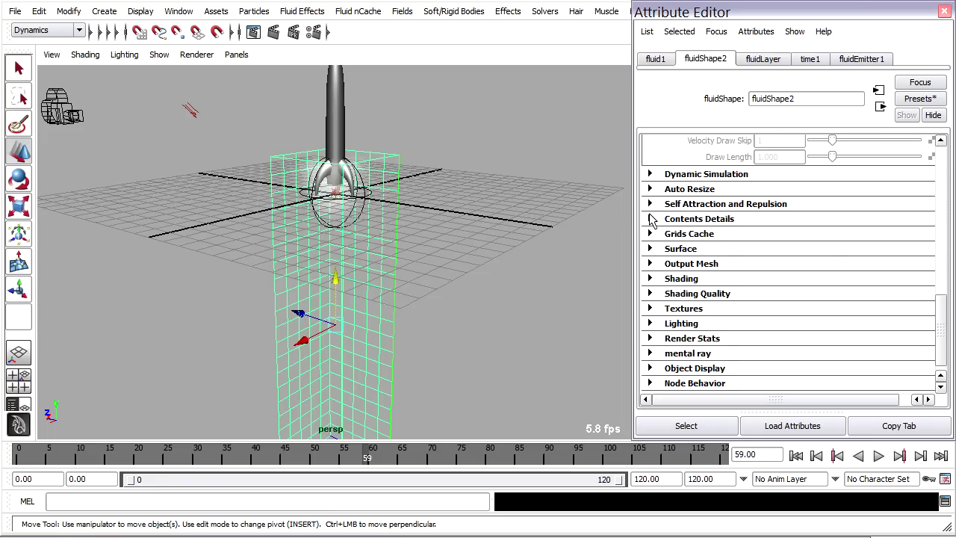
{"action": "left_click", "coordinate": [650, 219]}
{"action": "left_click", "coordinate": [652, 235]}
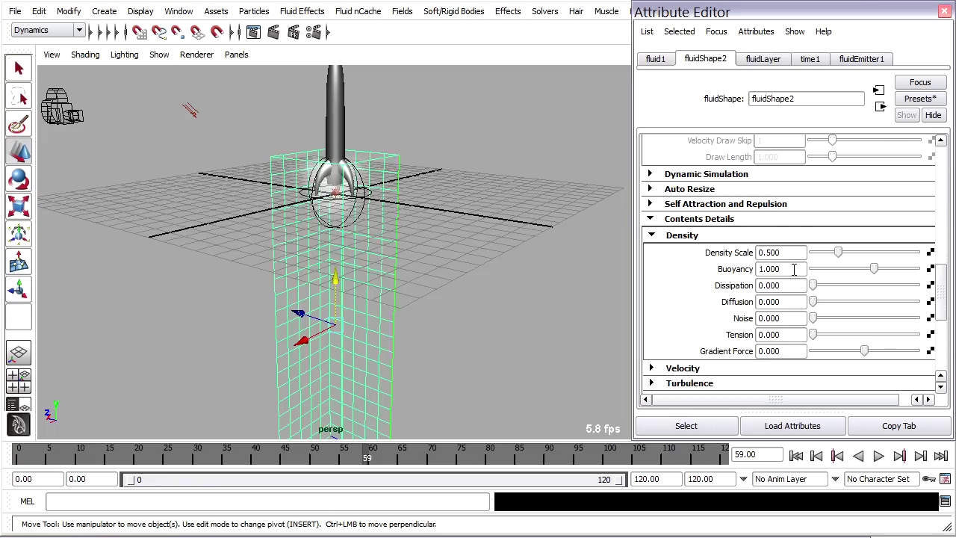
{"action": "scroll", "coordinate": [938, 292], "scroll_direction": "down", "scroll_amount": 1}
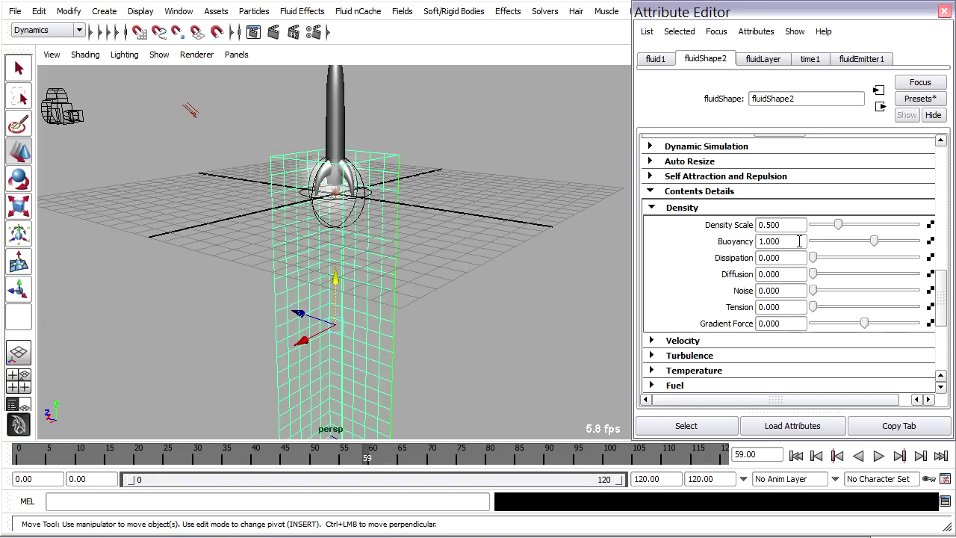
Step: Set Density Buoyancy to -1, then rewind and replay to frame 17
{"action": "left_click_drag", "start_coordinate": [799, 241], "coordinate": [644, 243]}
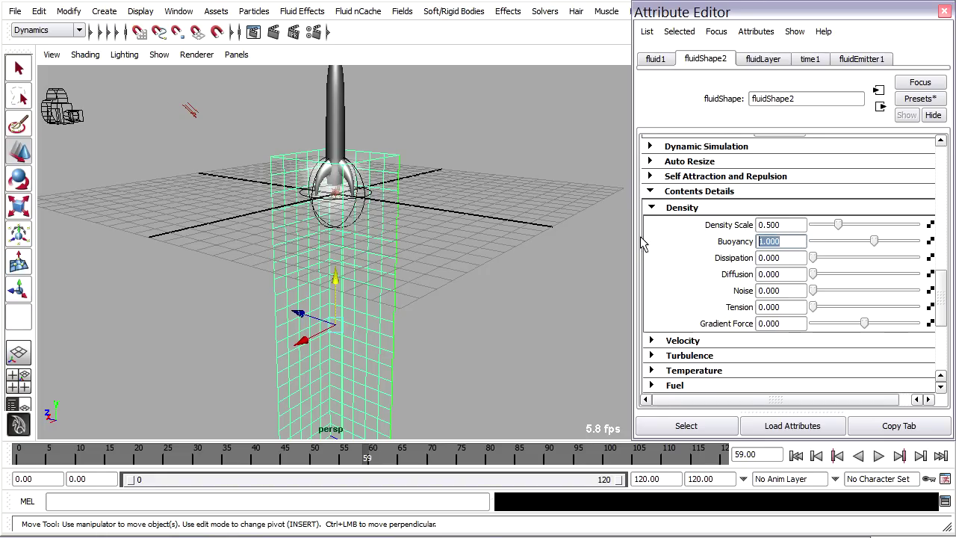
{"action": "type", "text": "-1"}
{"action": "key", "text": "Return"}
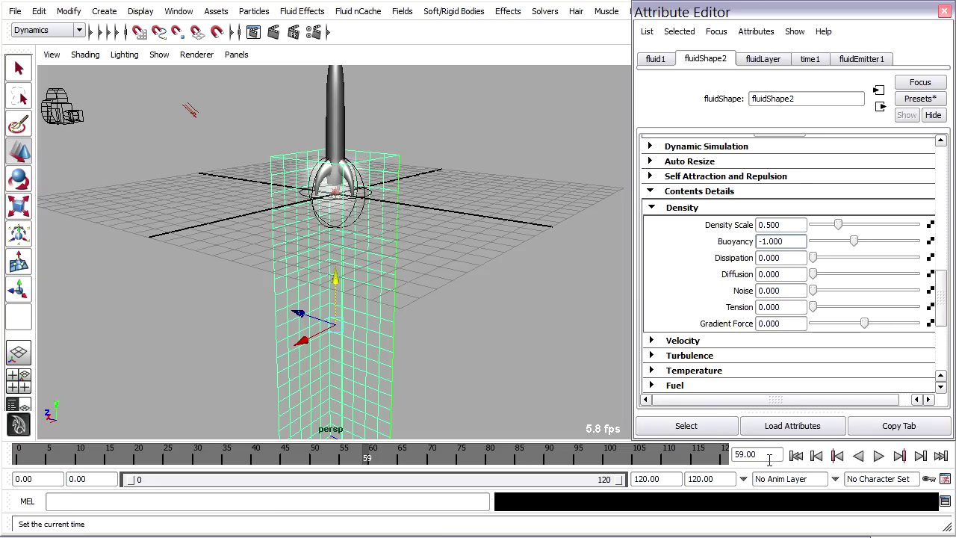
{"action": "left_click", "coordinate": [807, 458]}
{"action": "left_click", "coordinate": [879, 456]}
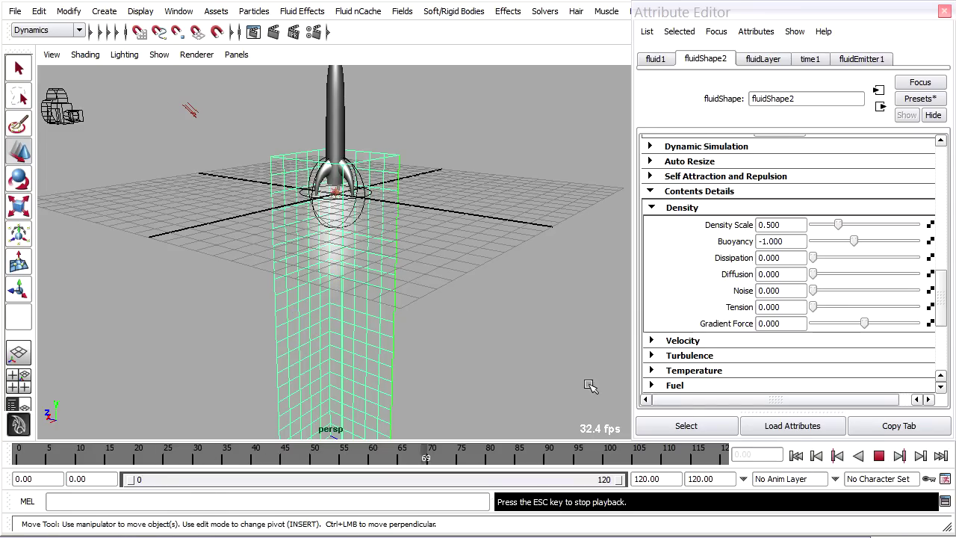
{"action": "left_click", "coordinate": [878, 456]}
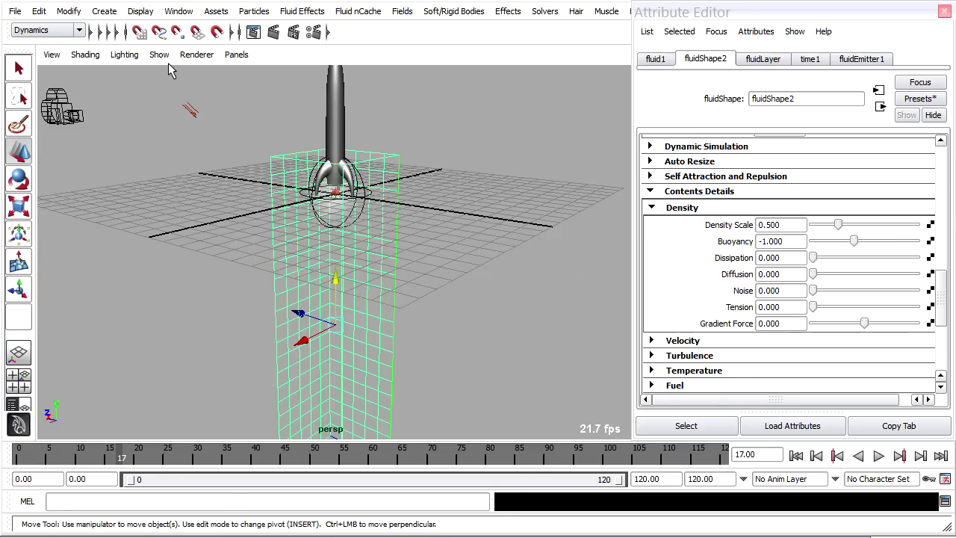
Step: Open Save Scene As and pick fluids_rocket_02.ma from the scenes folder list
{"action": "left_click", "coordinate": [15, 12]}
{"action": "left_click", "coordinate": [36, 80]}
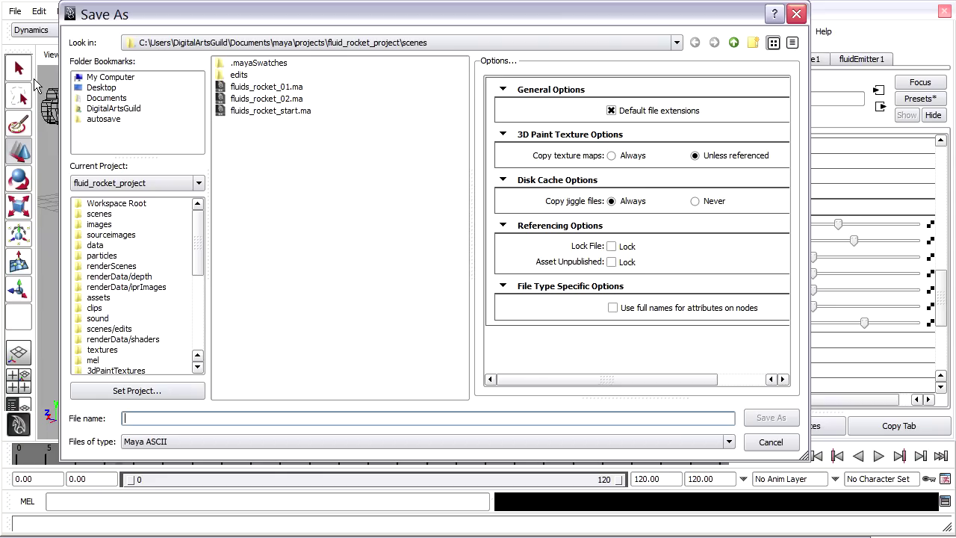
{"action": "left_click", "coordinate": [244, 100]}
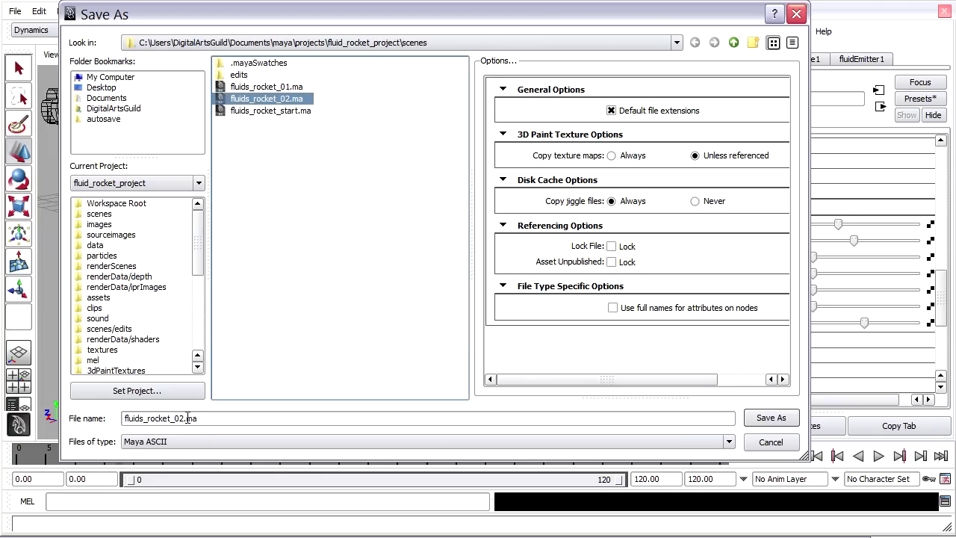